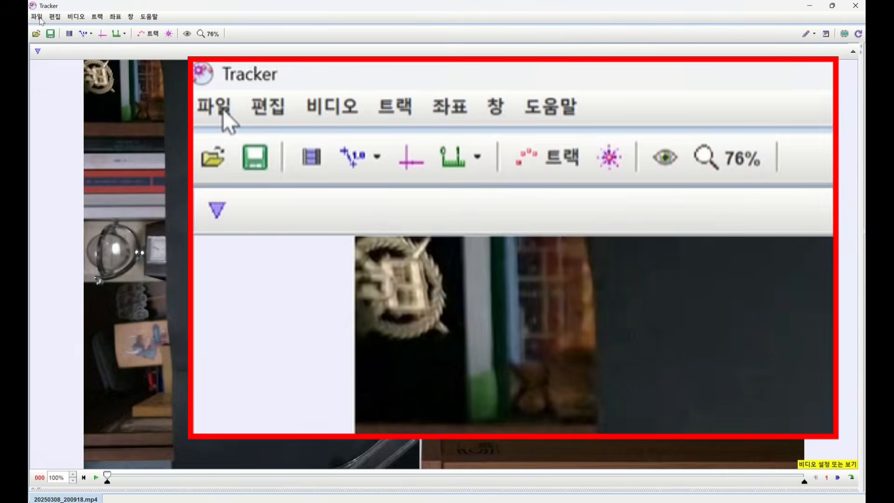
pyautogui.click(40, 20)
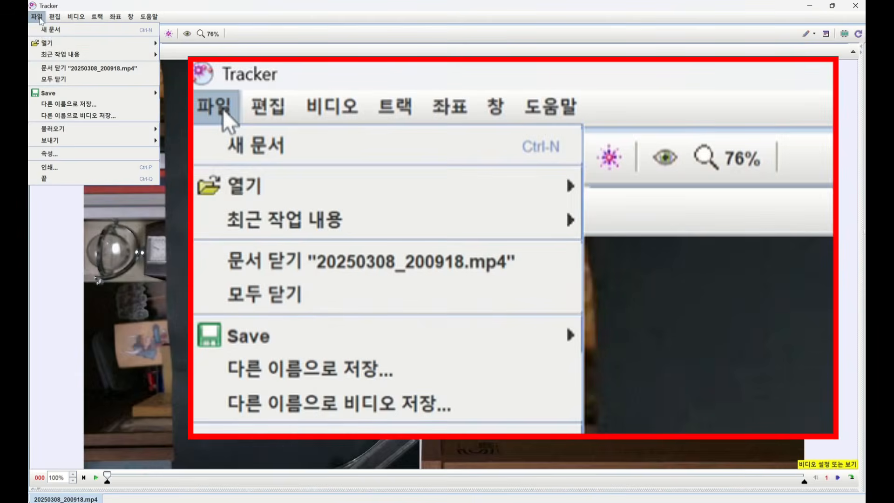
pyautogui.moveTo(60, 43)
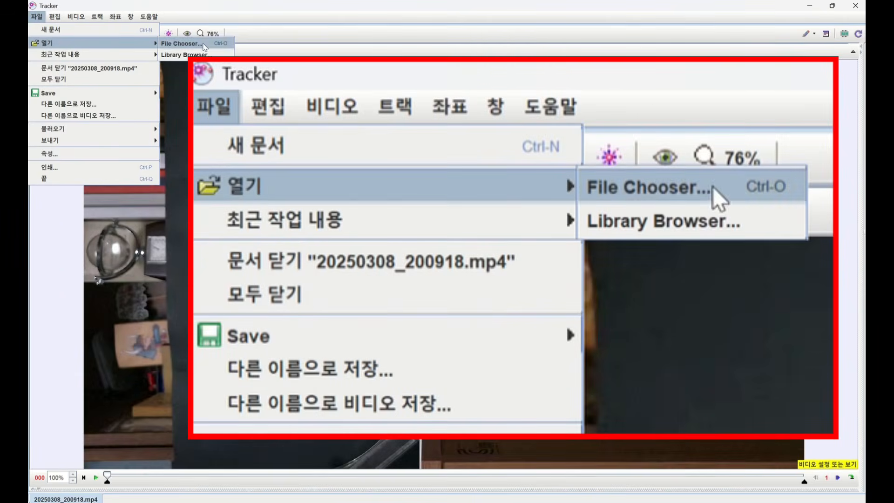
pyautogui.click(204, 45)
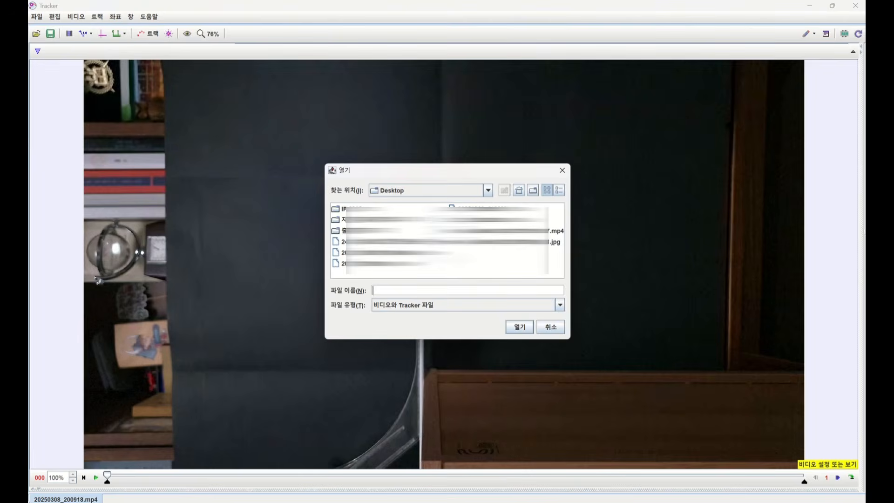
pyautogui.click(551, 327)
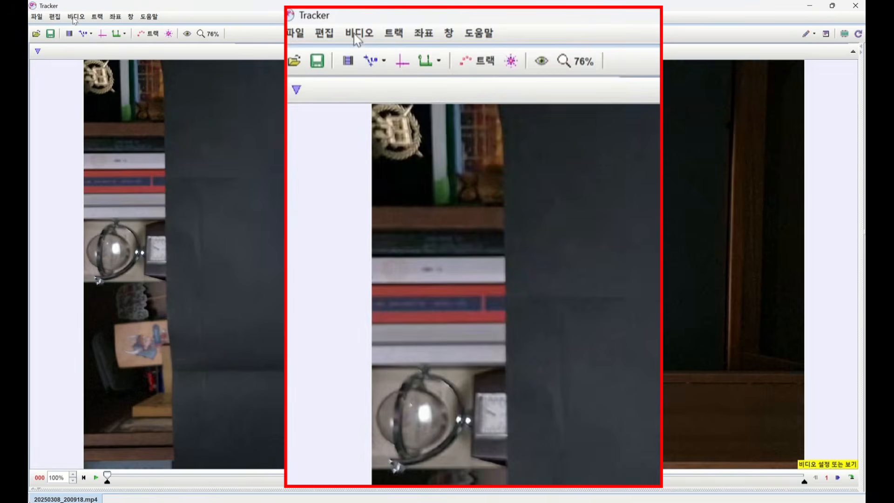
# Apply a Rotate filter to the video with a -90° rotation so the scene stands upright.
pyautogui.click(74, 17)
pyautogui.moveTo(131, 130)
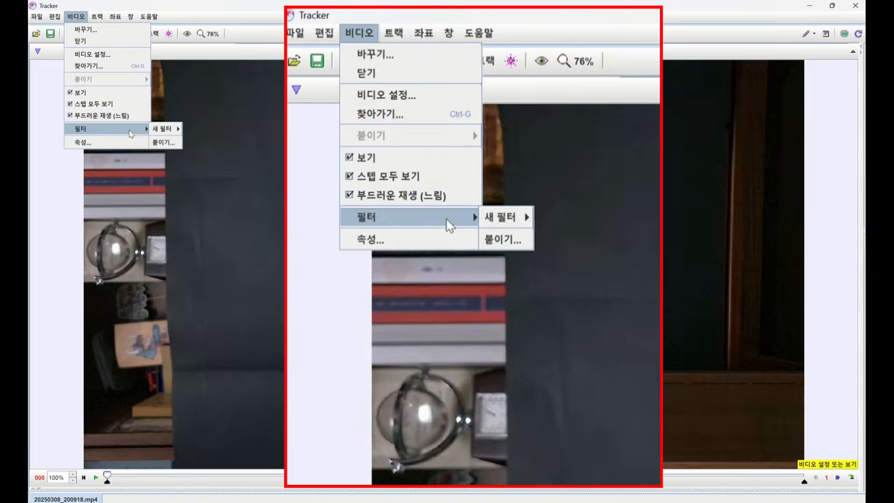
pyautogui.moveTo(157, 134)
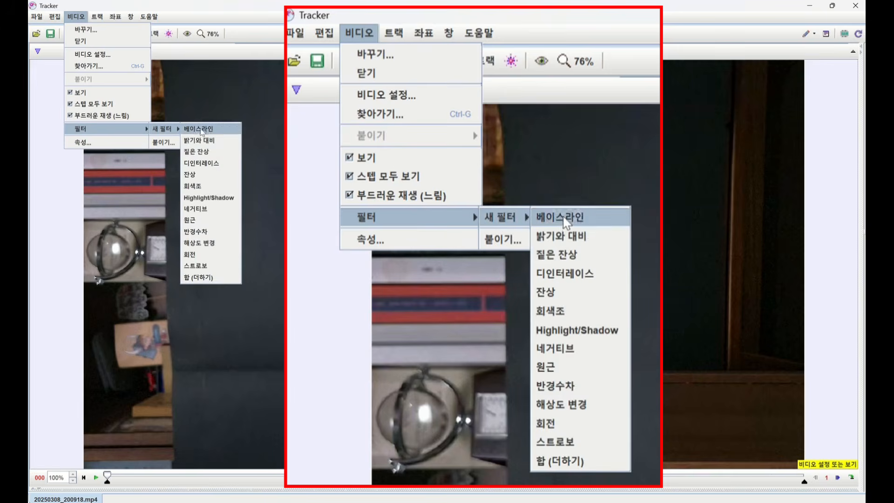
pyautogui.click(216, 253)
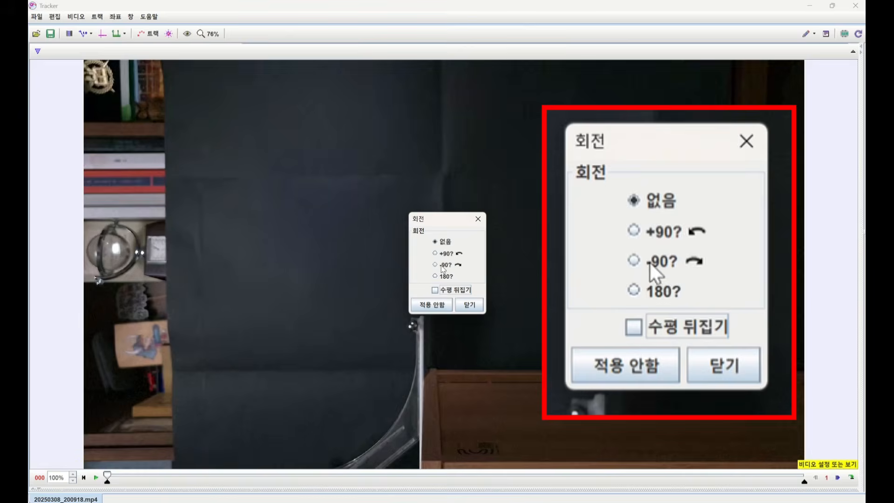
pyautogui.click(441, 265)
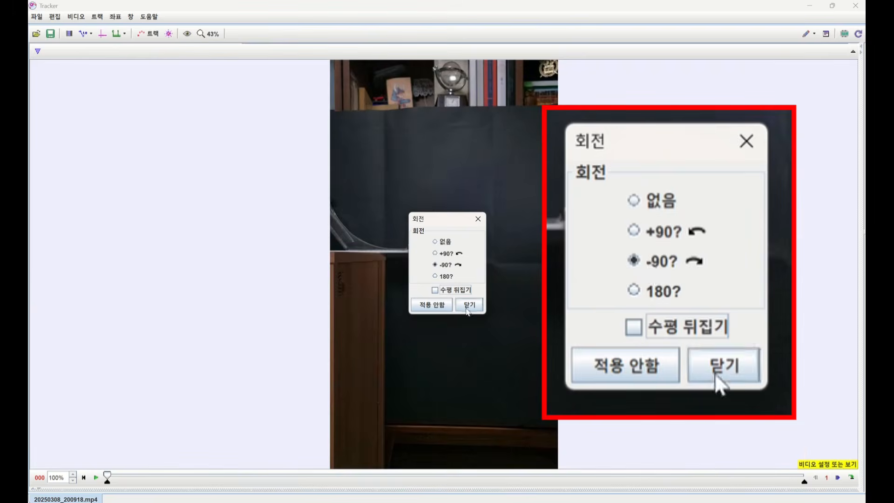
pyautogui.click(468, 306)
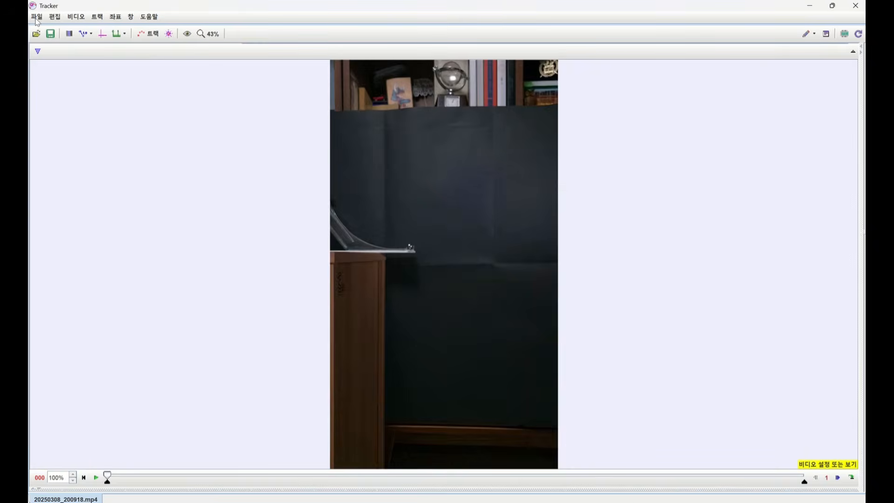
# Save the current tab as 20250308_200918.trk in the 260509 - 역학 folder.
pyautogui.click(37, 17)
pyautogui.moveTo(51, 92)
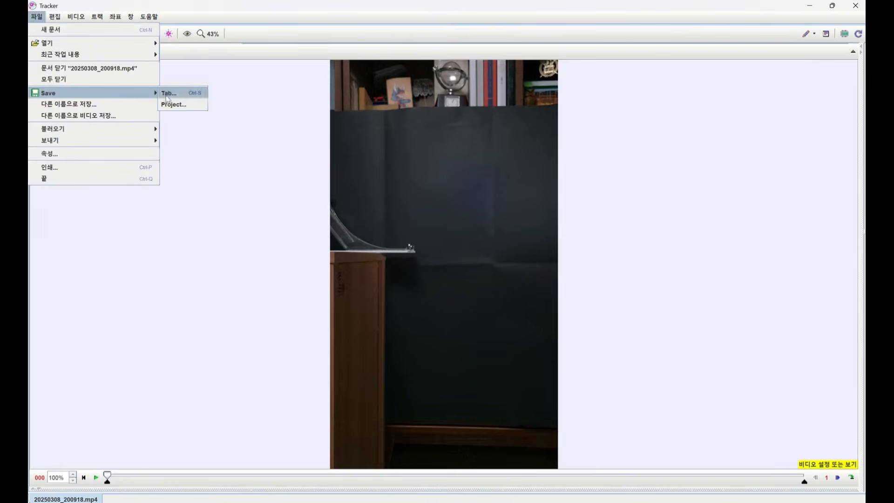
pyautogui.click(172, 92)
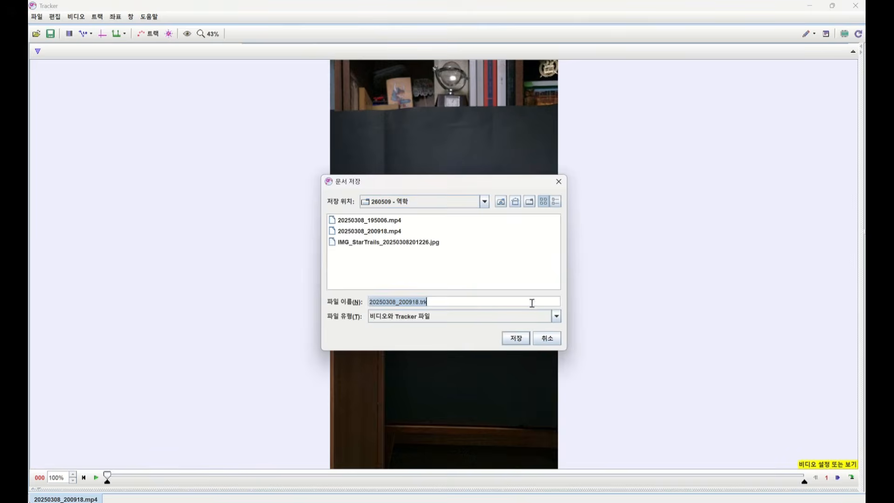
pyautogui.click(522, 340)
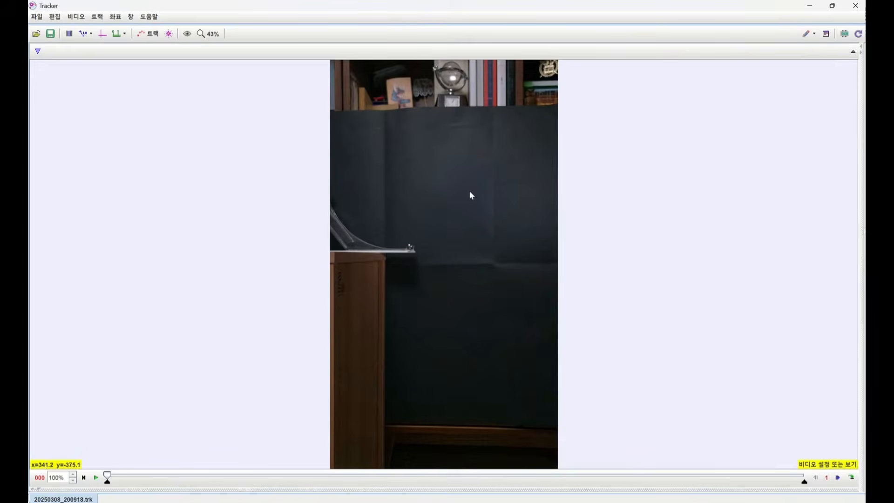
# Review the video's frame range and frame rate settings, accept them, and play the whole clip.
pyautogui.rightClick(429, 186)
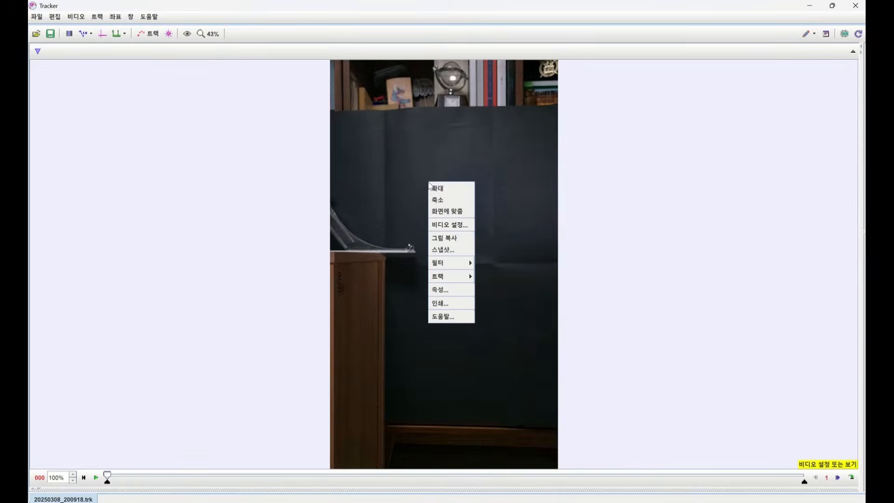
pyautogui.click(471, 225)
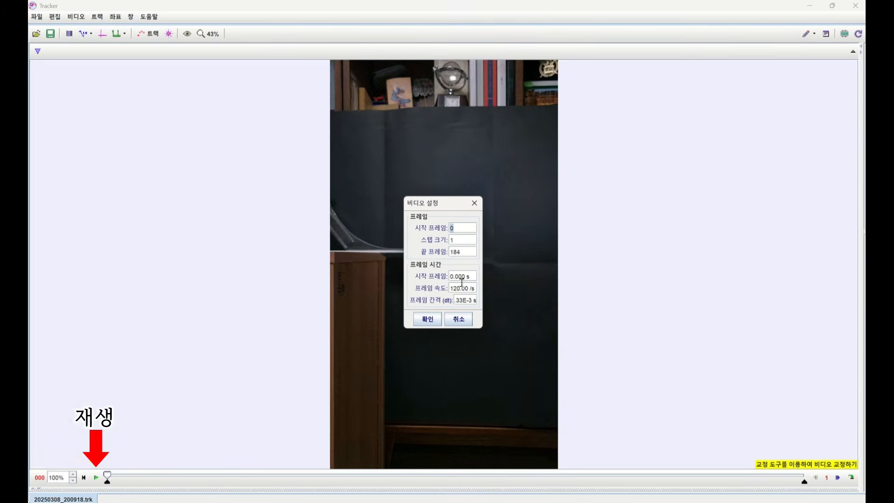
pyautogui.click(432, 317)
pyautogui.click(96, 478)
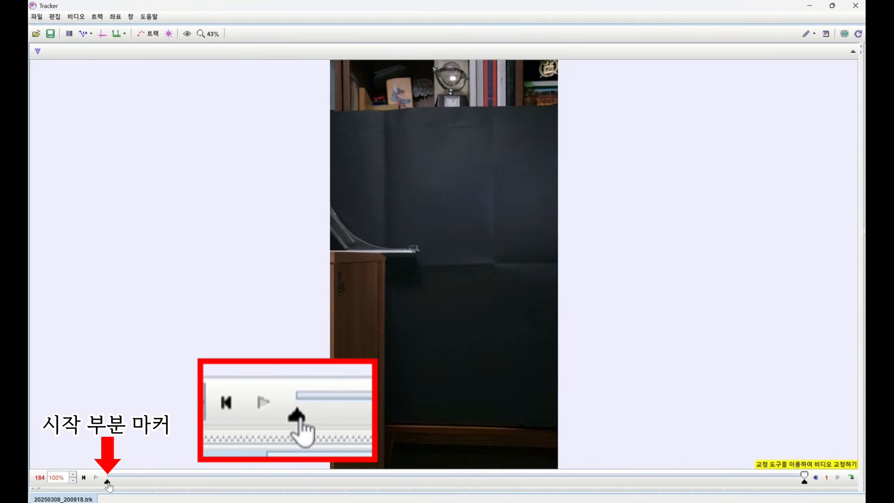
# Limit the clip to the balls' fall in front of the dark background, starting at frame 87 and ending at frame 115.
pyautogui.moveTo(108, 485); pyautogui.dragTo(408, 486)
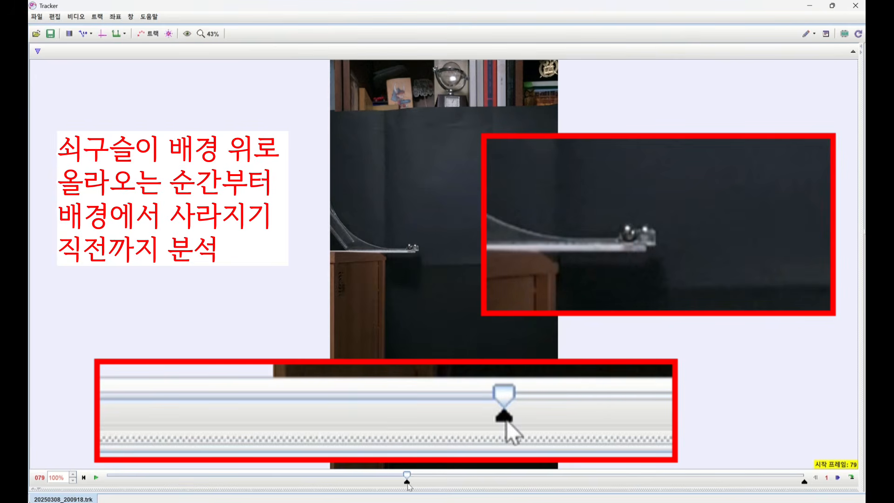
pyautogui.moveTo(409, 487); pyautogui.dragTo(437, 486)
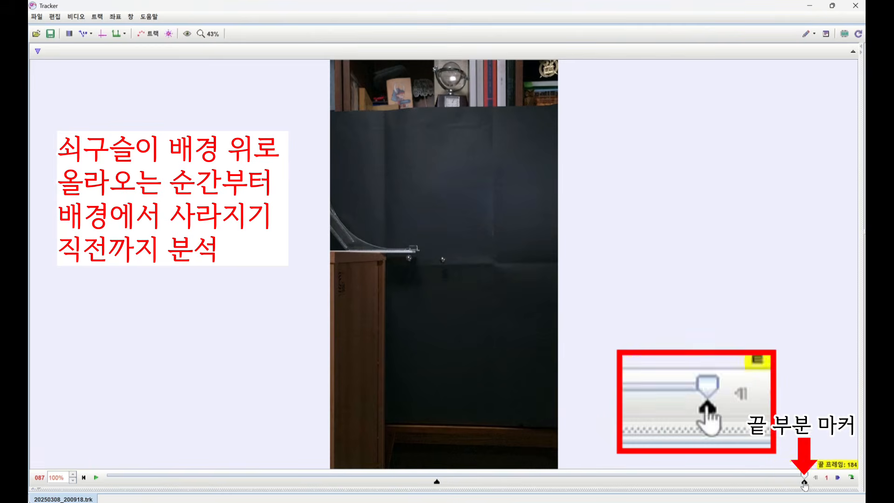
pyautogui.moveTo(804, 481); pyautogui.dragTo(527, 486)
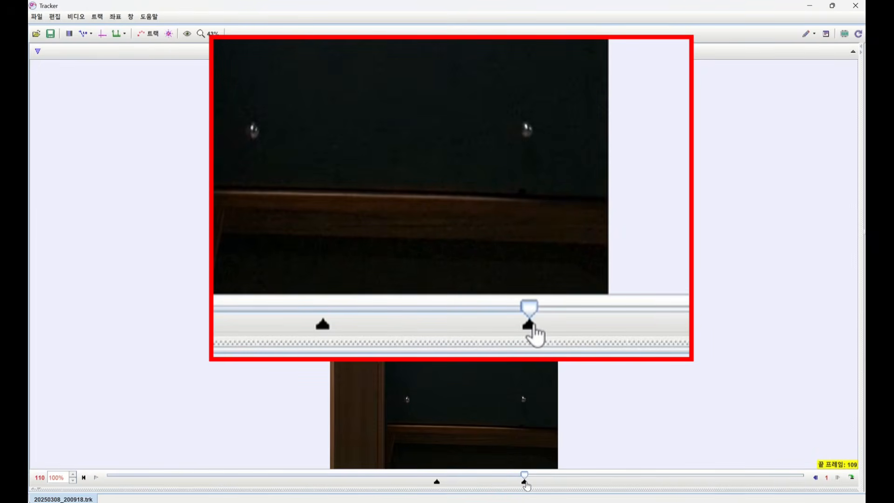
pyautogui.moveTo(526, 486); pyautogui.dragTo(553, 483)
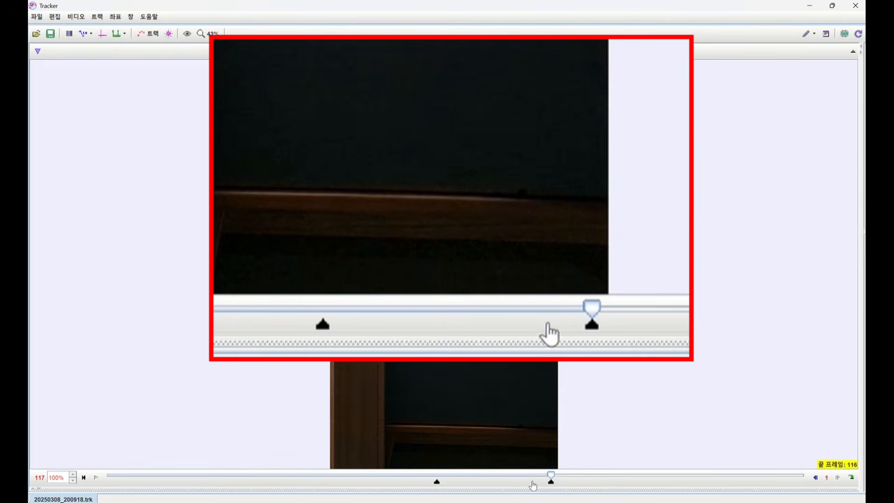
pyautogui.moveTo(553, 487); pyautogui.dragTo(543, 483)
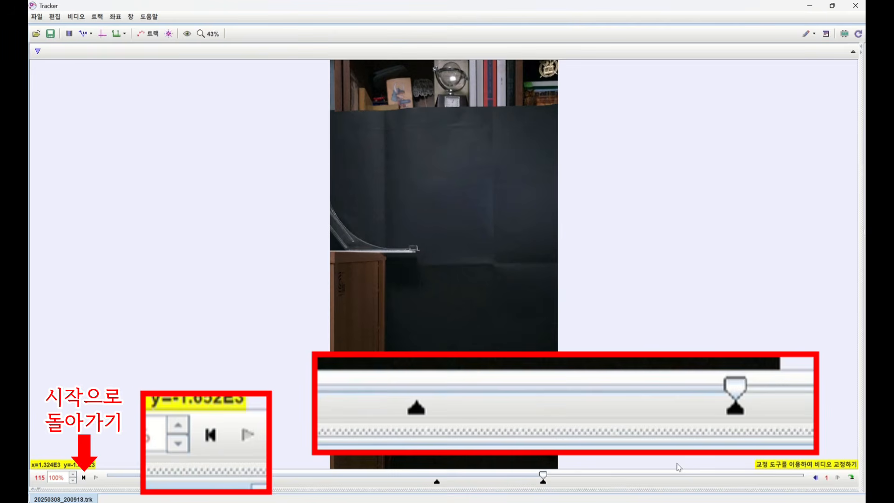
# Play the trimmed clip from its first frame to check the range, and return to the start.
pyautogui.click(84, 478)
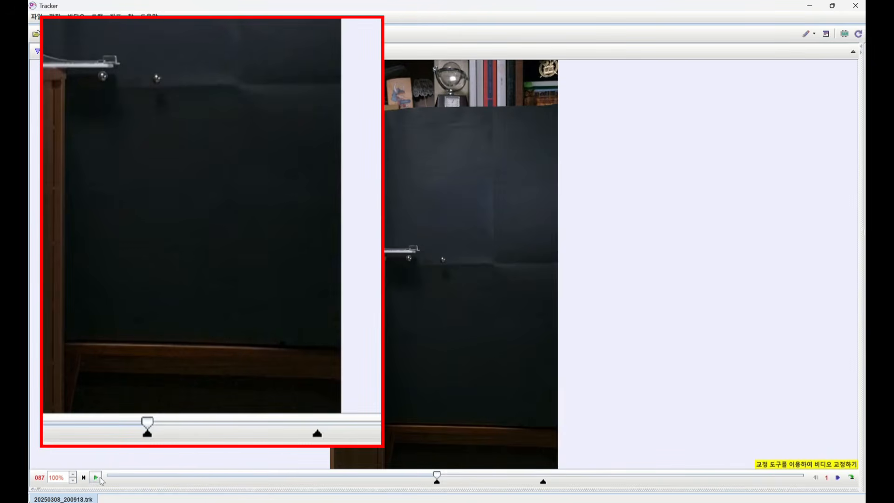
pyautogui.click(96, 479)
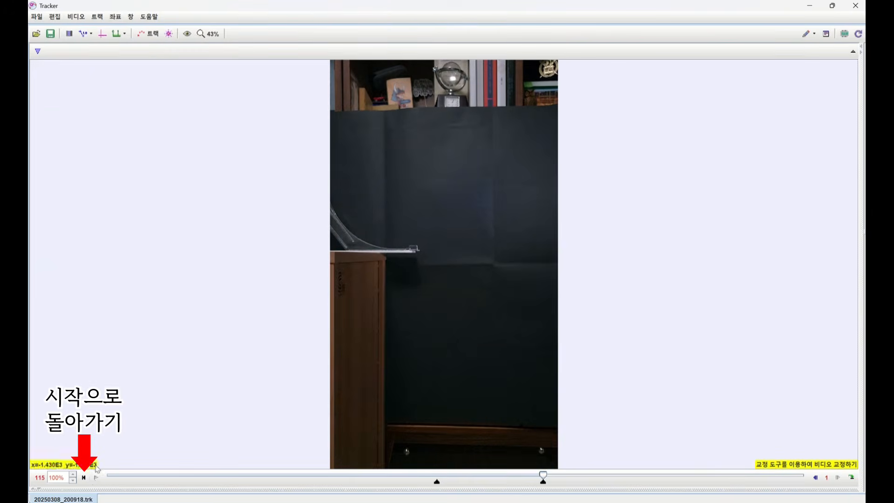
pyautogui.click(83, 478)
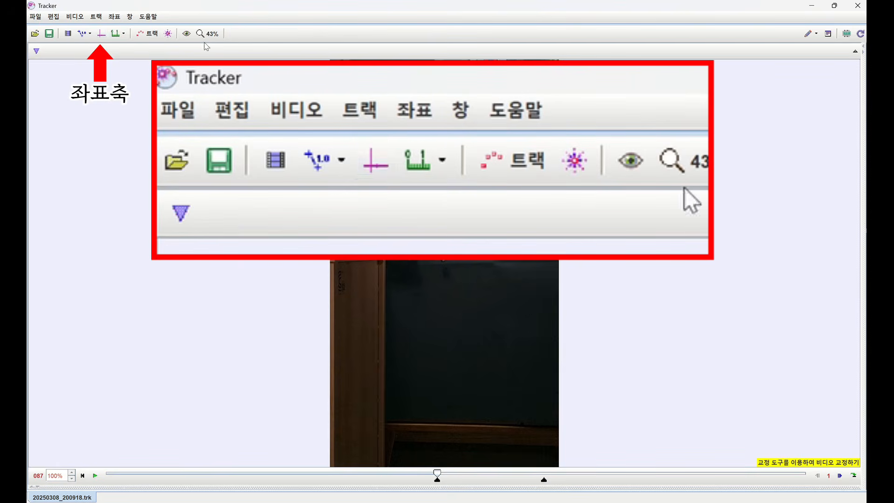
# Show the coordinate axes and move their origin away from the track to about pixel x 1009, y 250.
pyautogui.click(101, 35)
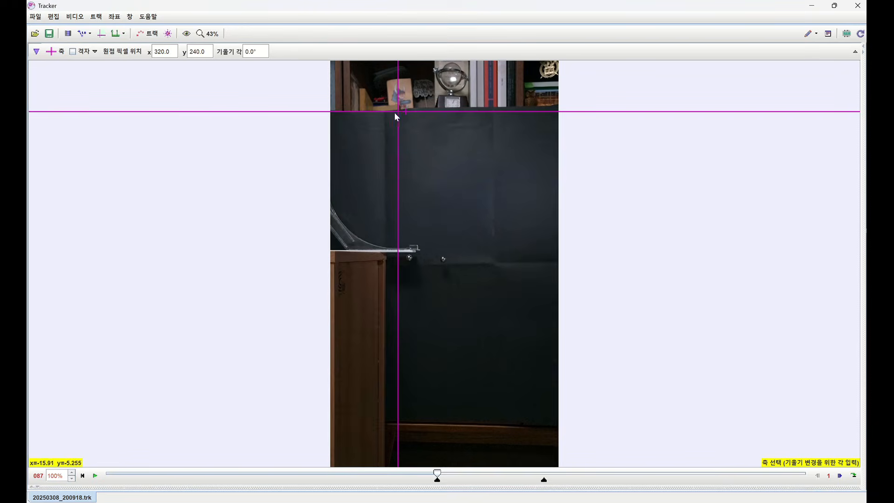
pyautogui.moveTo(400, 116); pyautogui.dragTo(410, 264)
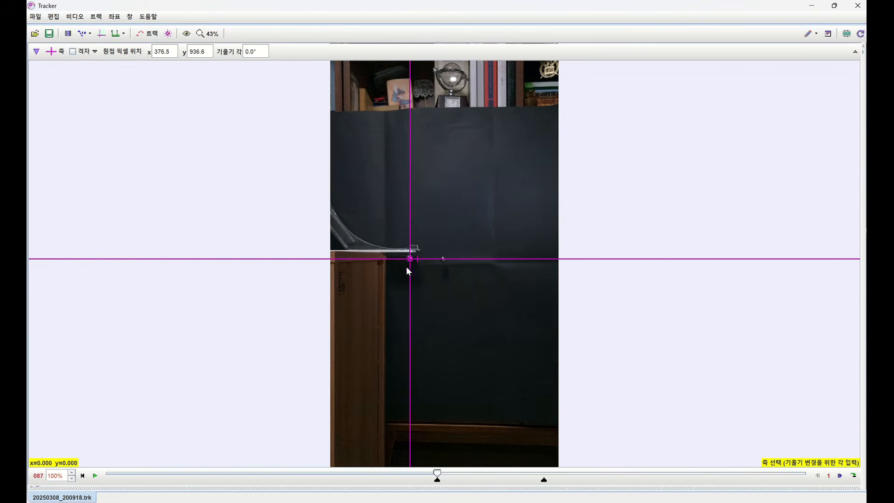
pyautogui.moveTo(410, 260); pyautogui.dragTo(352, 187)
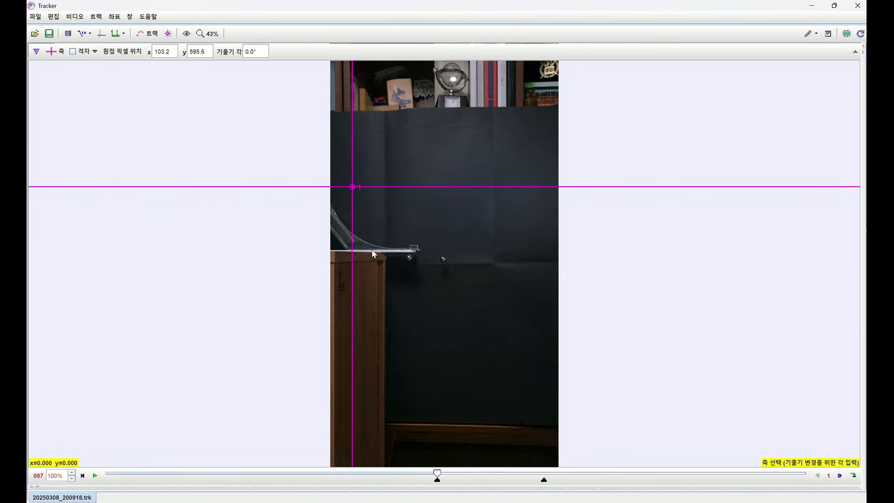
pyautogui.moveTo(353, 186); pyautogui.dragTo(544, 113)
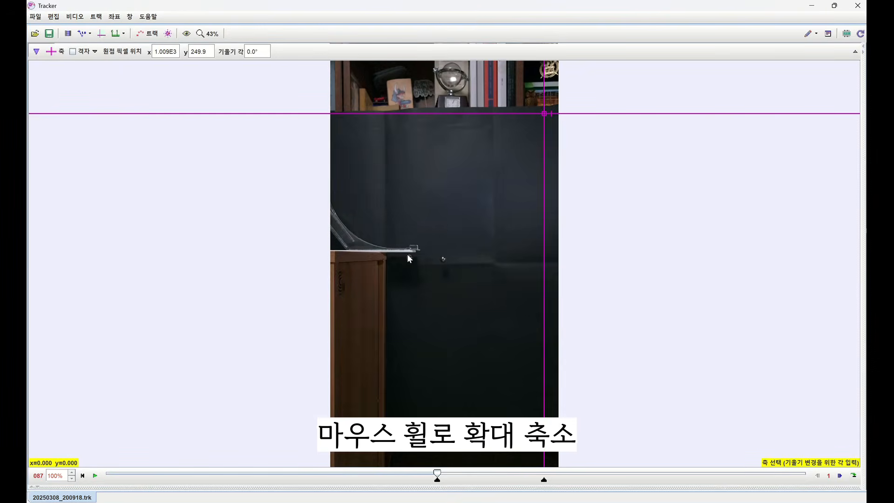
# Add a new calibration stick and place it along the horizontal base of the launch track.
pyautogui.scroll(4, 408, 255)
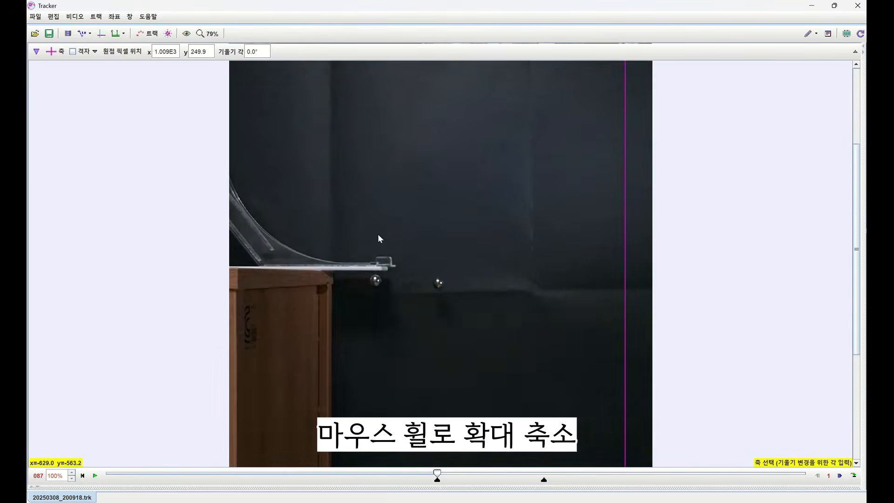
pyautogui.scroll(4, 373, 194)
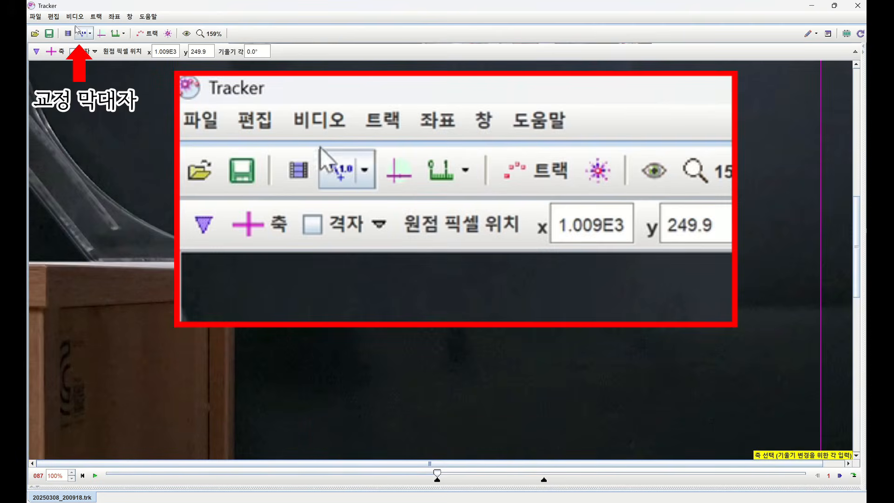
pyautogui.click(91, 34)
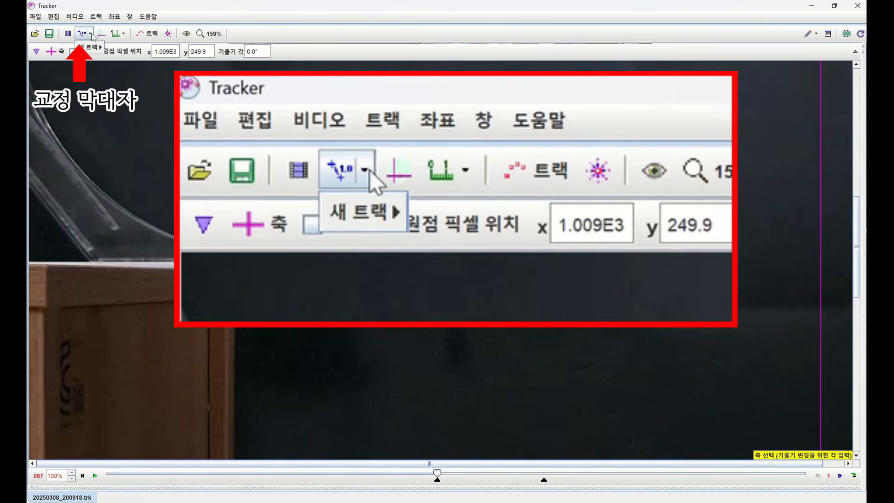
pyautogui.moveTo(93, 48)
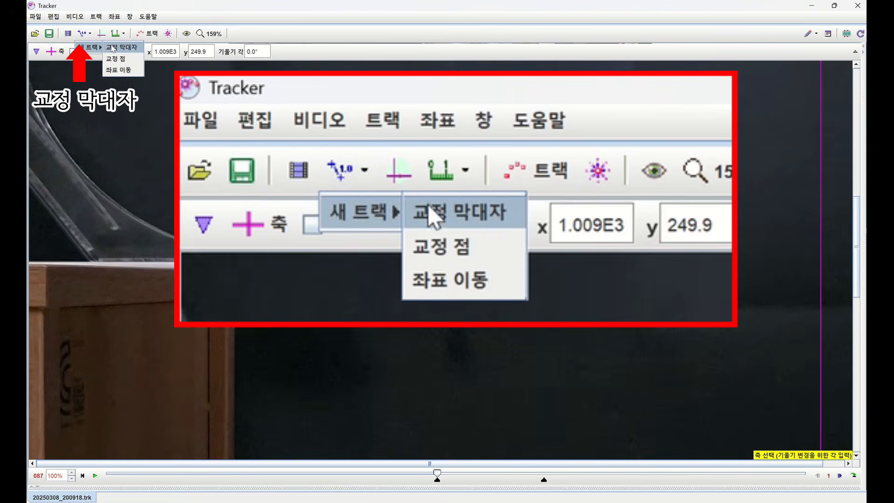
pyautogui.click(112, 48)
pyautogui.moveTo(420, 250); pyautogui.dragTo(185, 269)
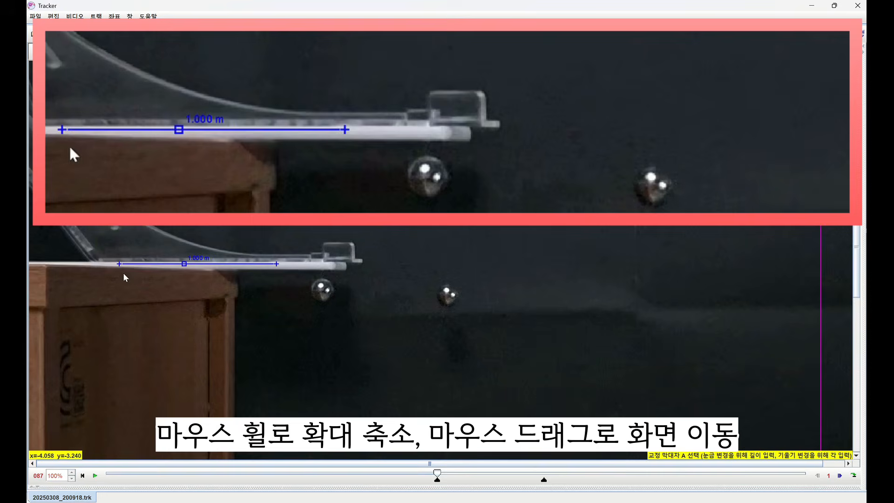
# Stretch the calibration stick so its ends match both ends of the launch track's transparent horizontal base.
pyautogui.moveTo(276, 265); pyautogui.dragTo(310, 263)
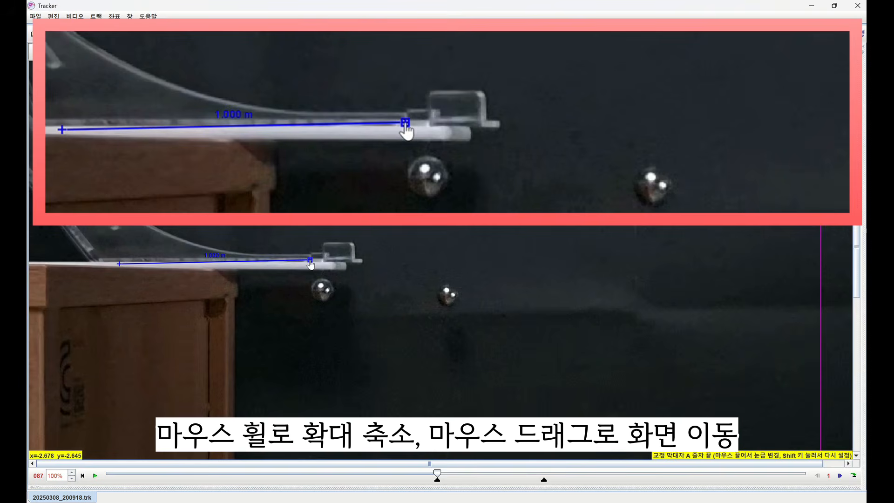
pyautogui.scroll(5, 310, 264)
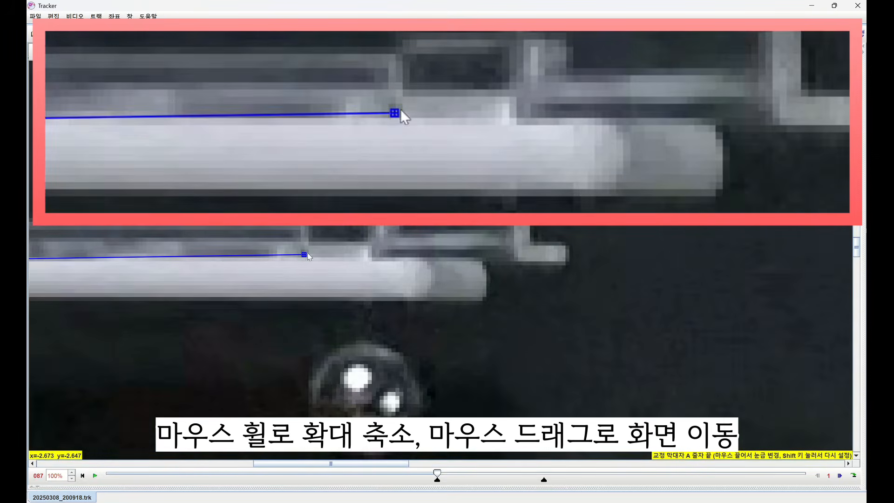
pyautogui.scroll(-5, 332, 285)
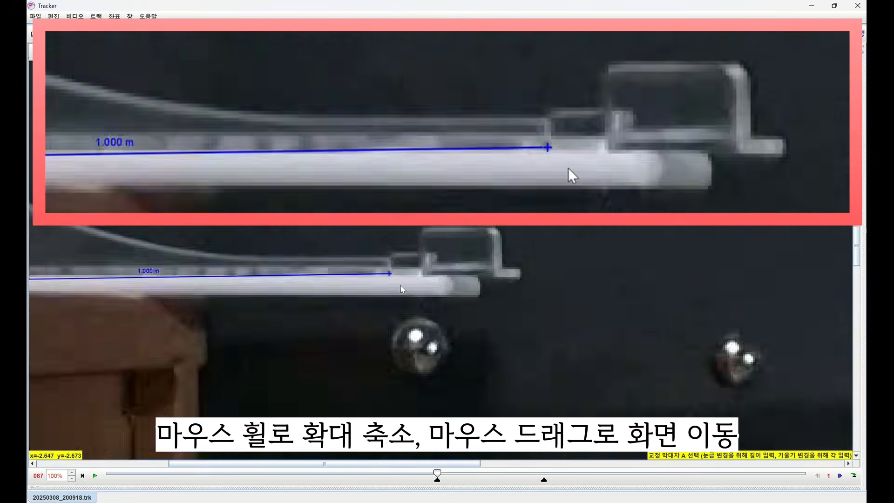
pyautogui.scroll(-3, 401, 285)
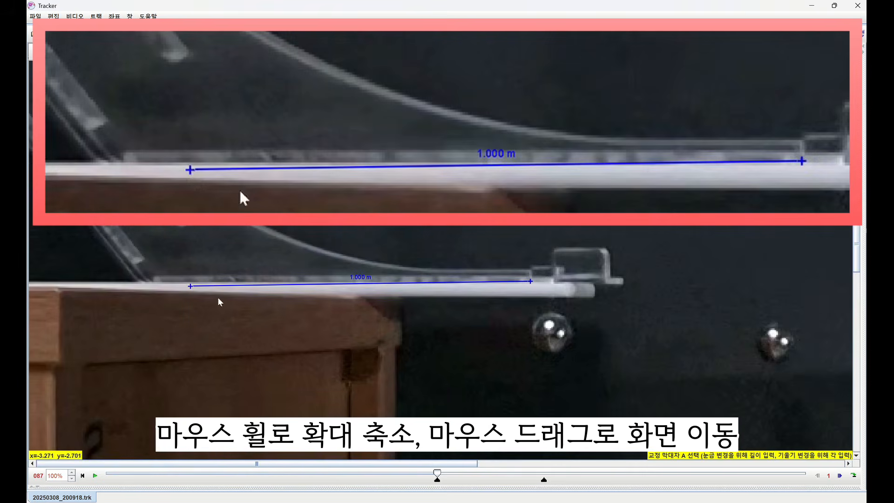
pyautogui.moveTo(191, 287); pyautogui.dragTo(140, 286)
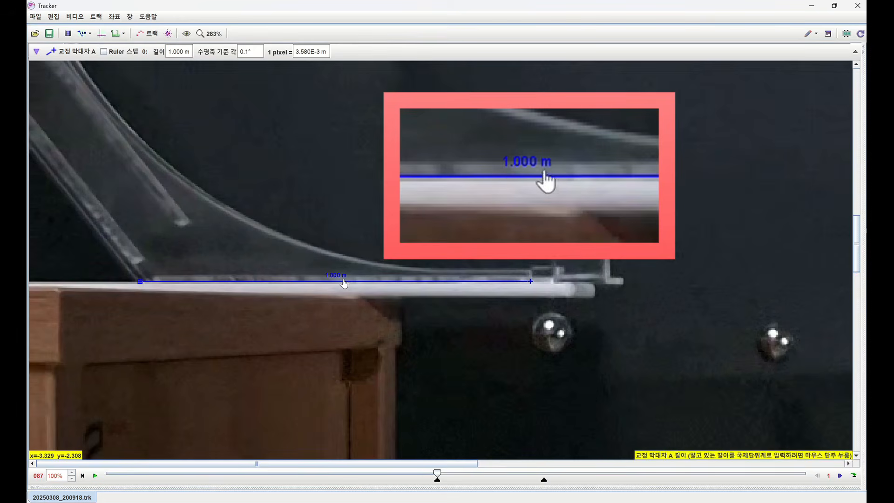
# Set the calibration stick's length to 0.14 m.
pyautogui.click(339, 283)
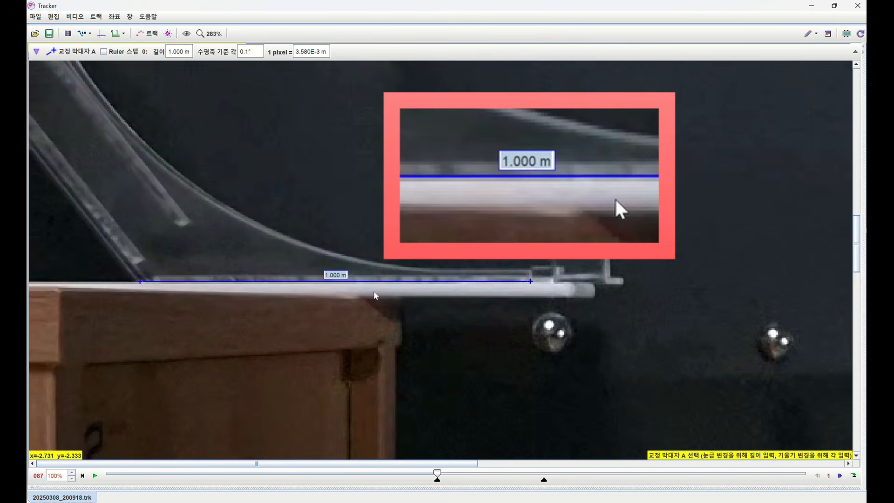
pyautogui.write('0.14')
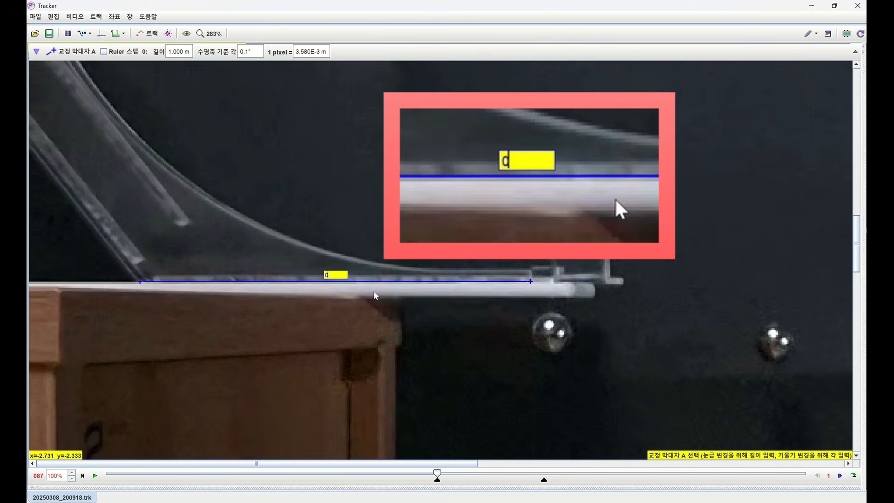
pyautogui.press('Return')
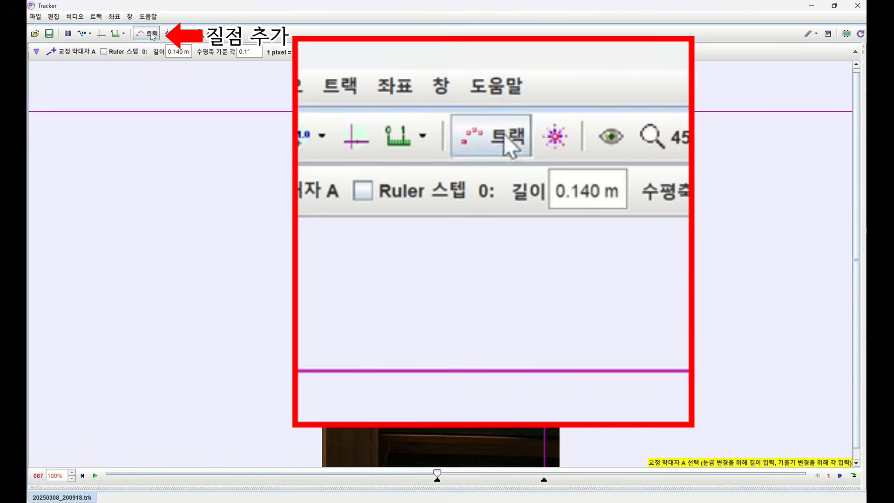
# Create a point mass track and mark the ball just below the track's end as its autotracking target in frame 87.
pyautogui.click(150, 34)
pyautogui.click(151, 64)
pyautogui.click(147, 78)
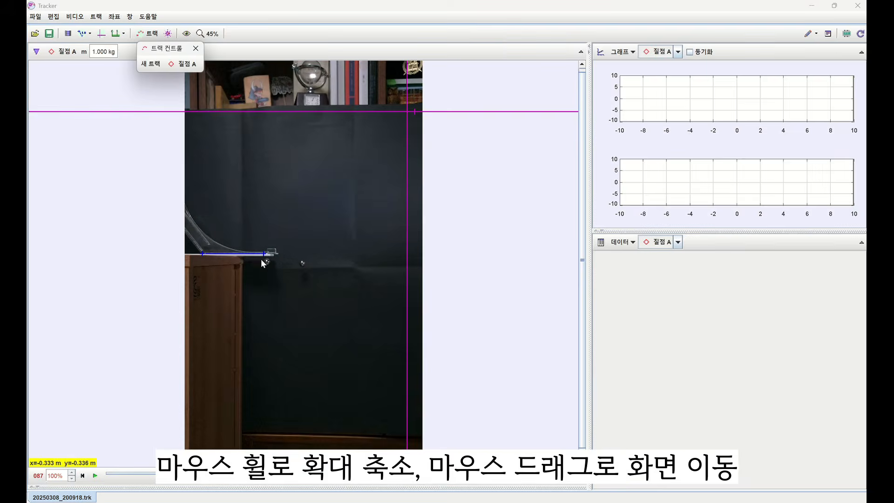
pyautogui.scroll(5, 265, 263)
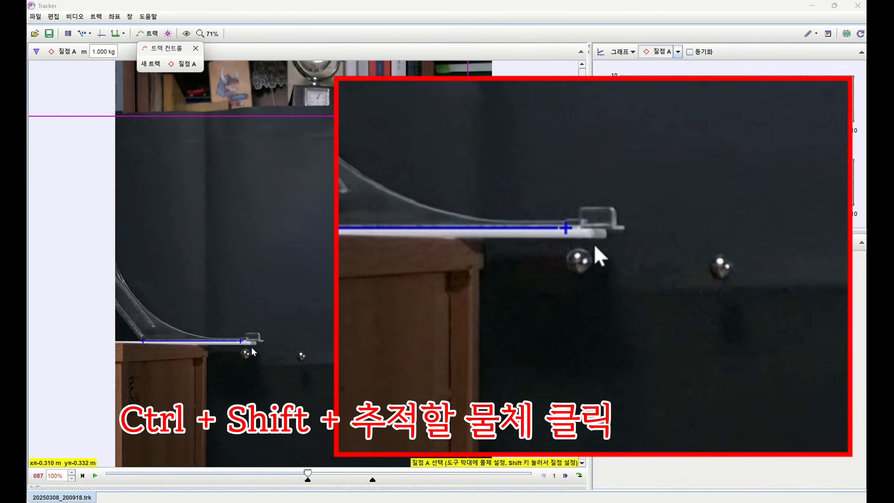
pyautogui.hotkey('ctrl', 'shift')
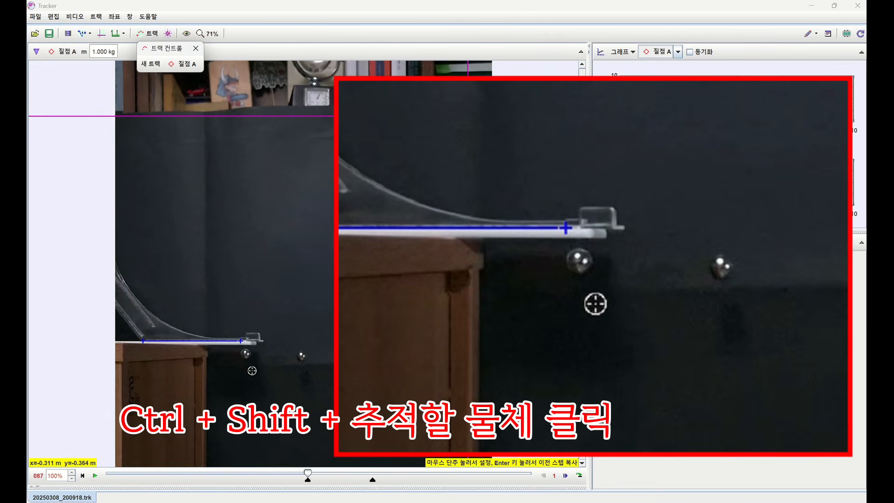
pyautogui.keyDown('ctrl'); pyautogui.keyDown('shift'); pyautogui.click(245, 353); pyautogui.keyUp('shift'); pyautogui.keyUp('ctrl')
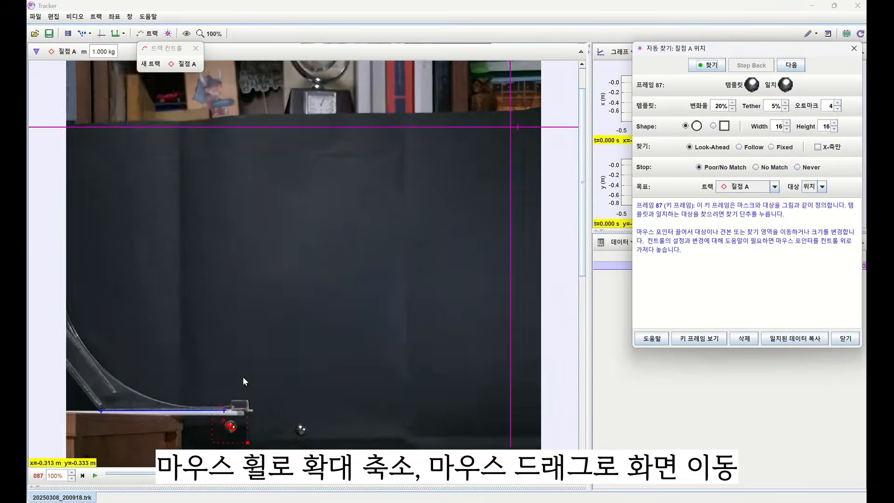
# Enlarge and centre the first ball's circular template so it slightly exceeds the ball, 35 wide by 37 high.
pyautogui.scroll(2, 304, 287)
pyautogui.scroll(5, 304, 286)
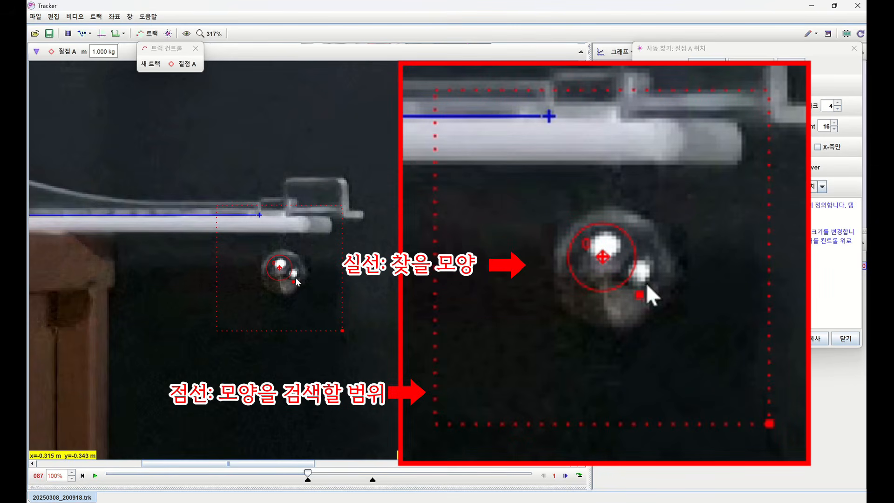
pyautogui.moveTo(294, 282); pyautogui.dragTo(313, 303)
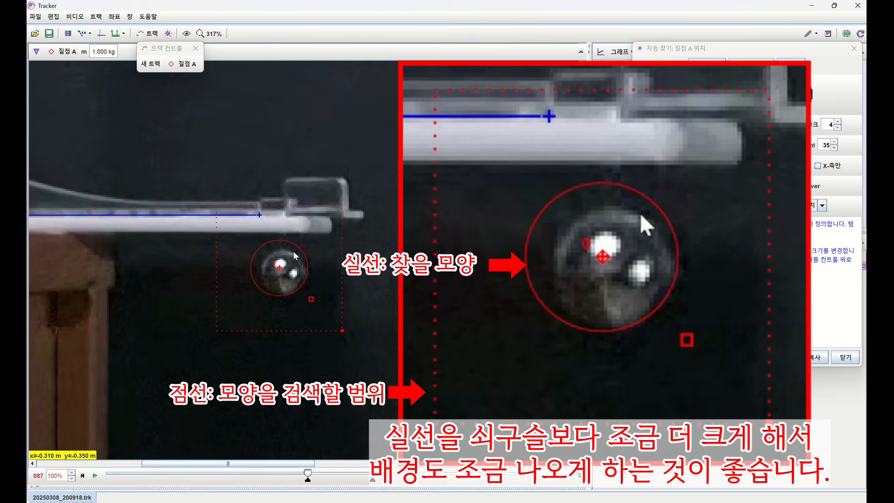
pyautogui.moveTo(299, 251)
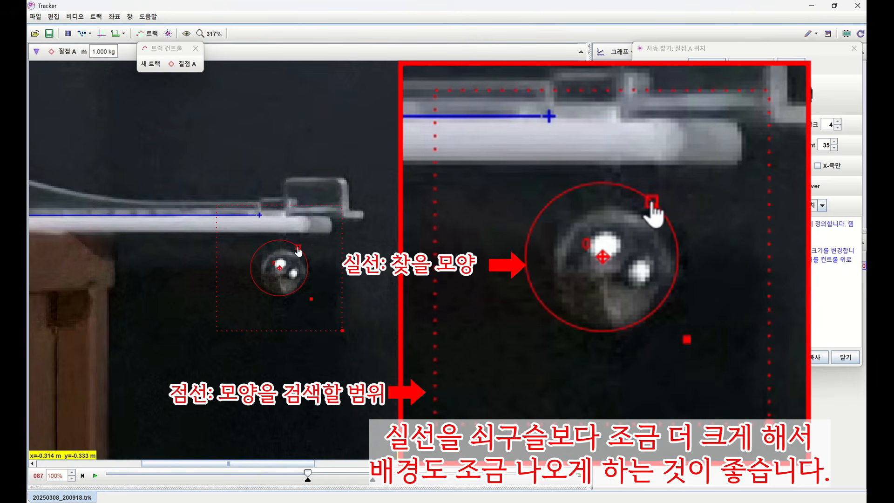
pyautogui.moveTo(299, 251); pyautogui.dragTo(302, 252)
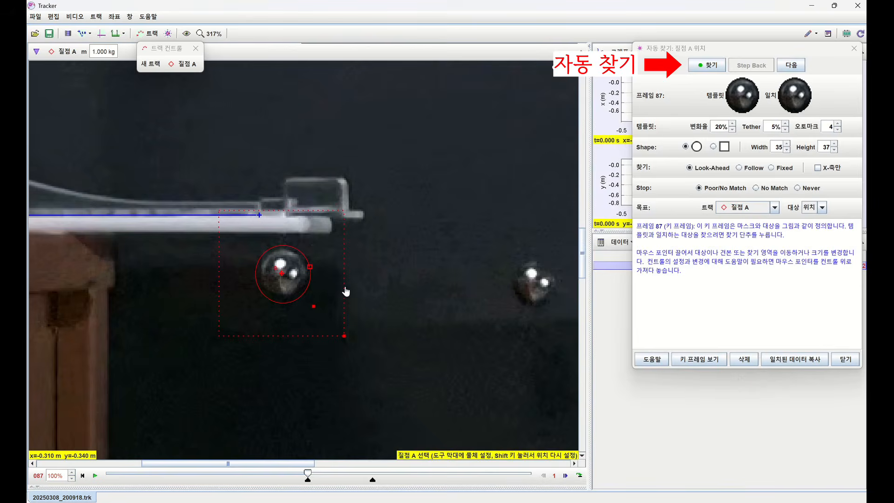
# Run the automatic search for the vertically falling ball and accept the suggested match at frame 113 to finish the clip.
pyautogui.click(689, 52)
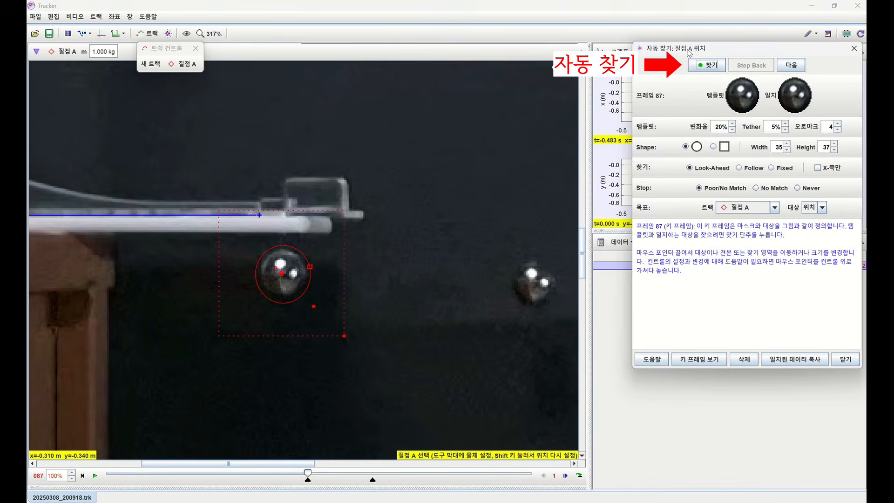
pyautogui.click(706, 64)
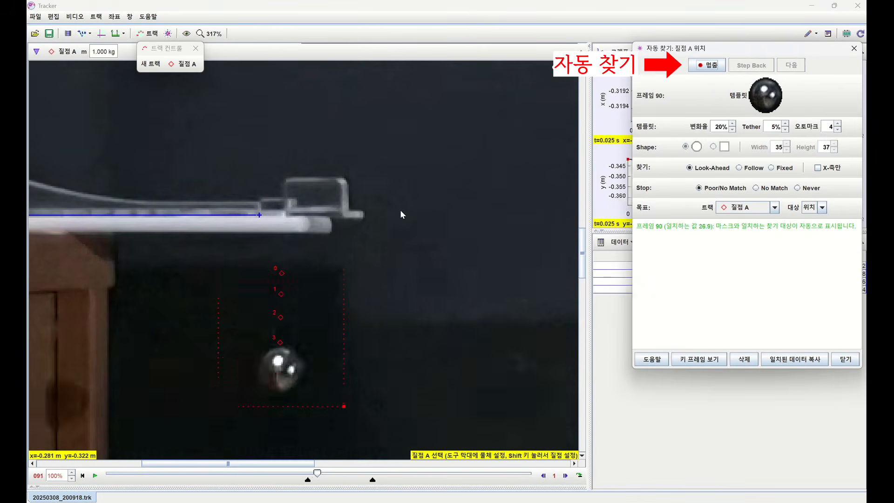
pyautogui.scroll(-3, 402, 231)
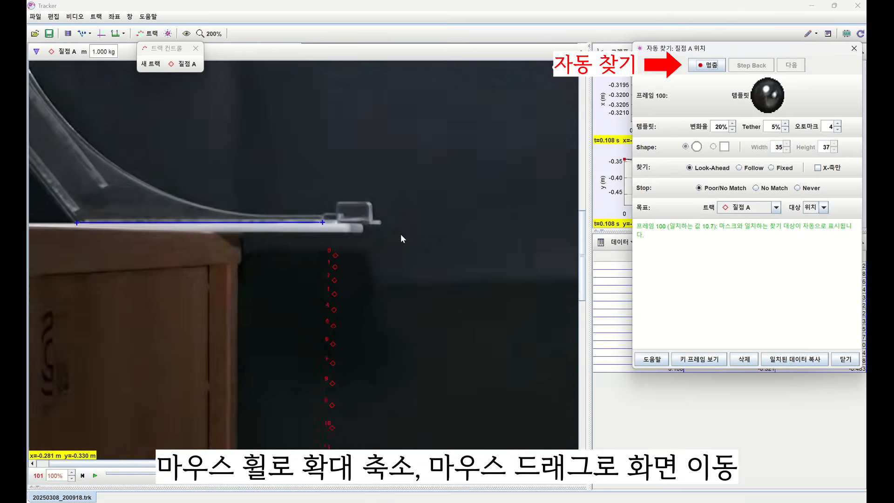
pyautogui.scroll(-7, 401, 237)
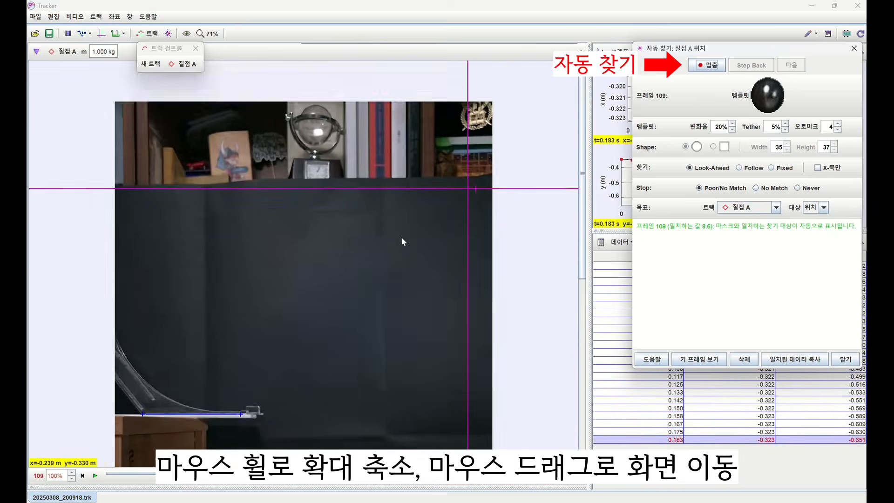
pyautogui.scroll(-2, 401, 236)
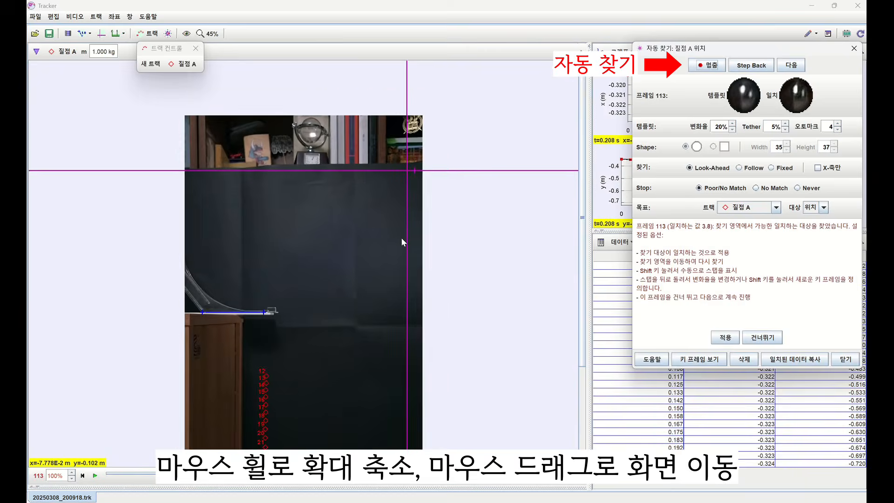
pyautogui.scroll(-1, 401, 237)
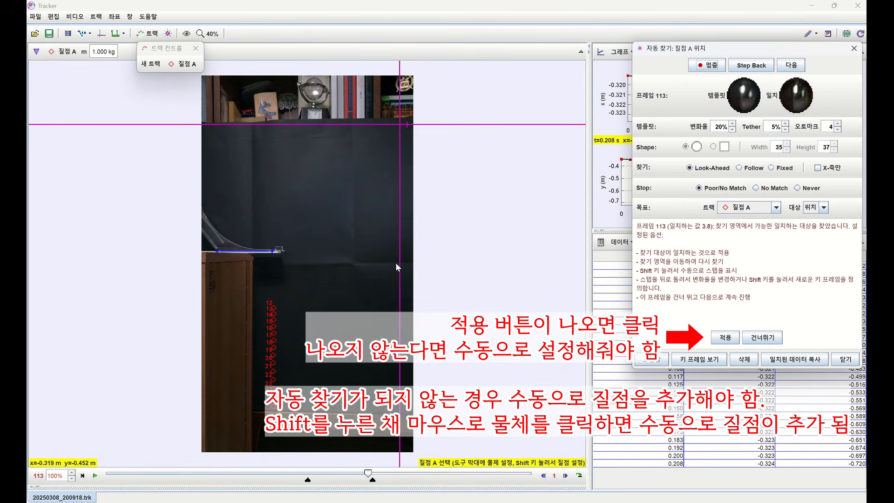
pyautogui.moveTo(788, 106)
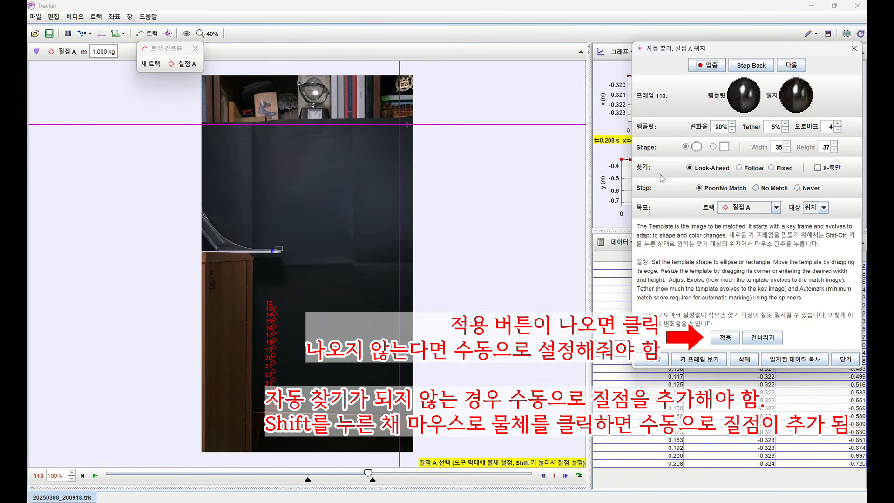
pyautogui.click(730, 344)
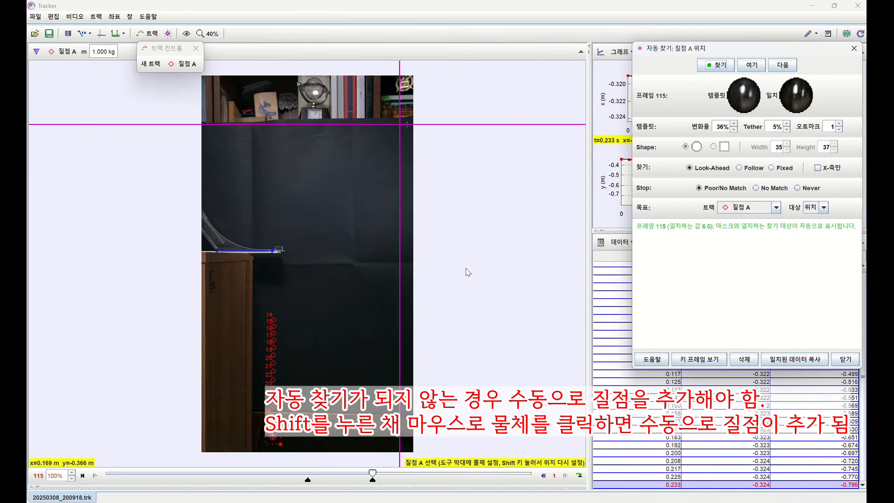
# Return to frame 87, create a second point mass track and mark the horizontally launched ball as its autotracking target.
pyautogui.click(82, 475)
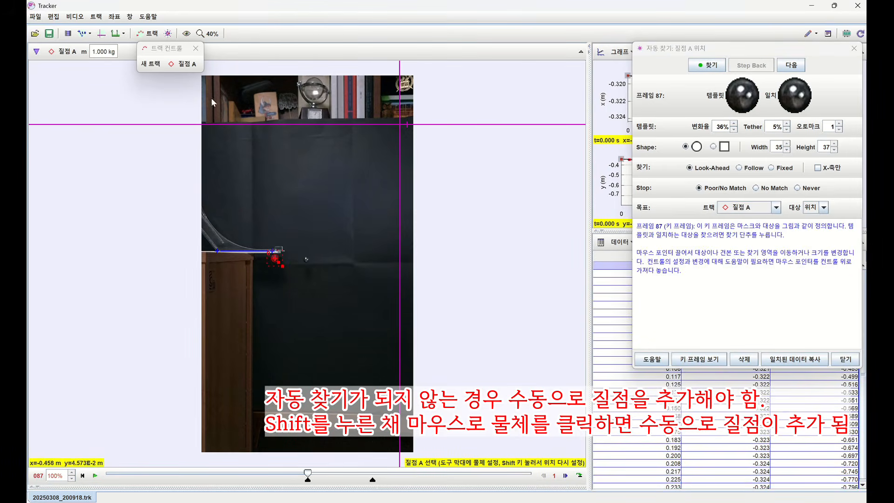
pyautogui.click(155, 68)
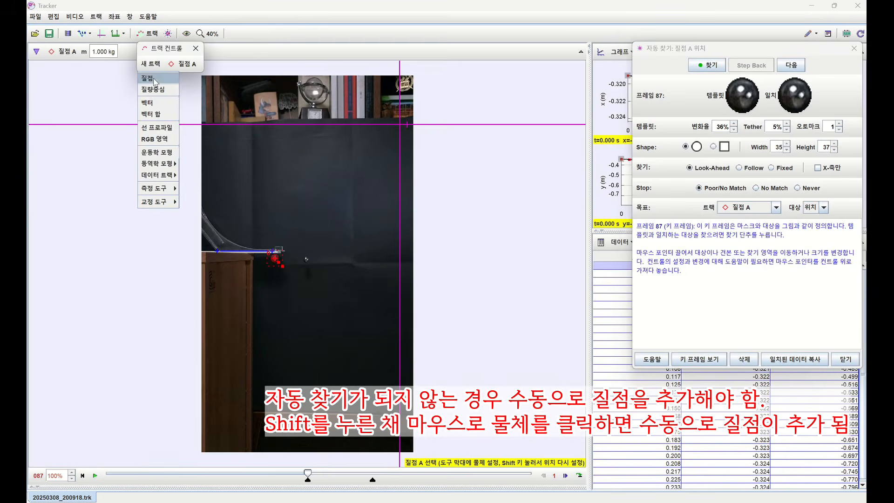
pyautogui.click(154, 81)
pyautogui.scroll(9, 301, 212)
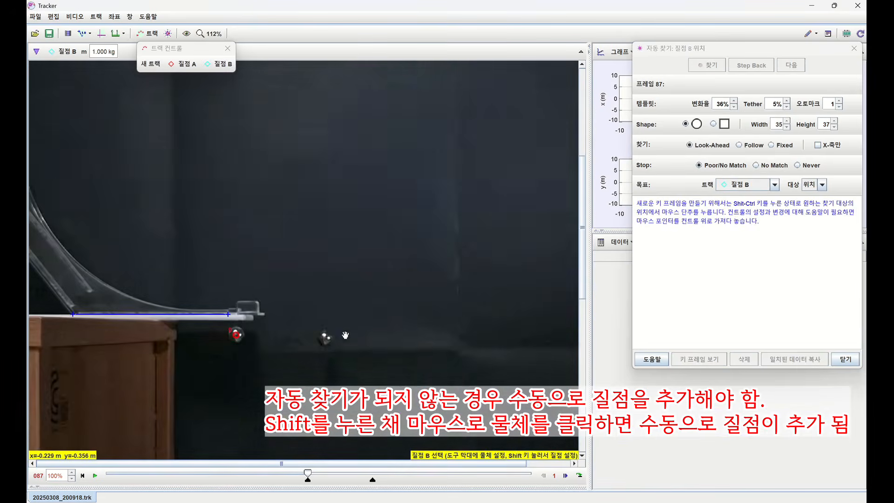
pyautogui.moveTo(344, 339); pyautogui.dragTo(342, 248)
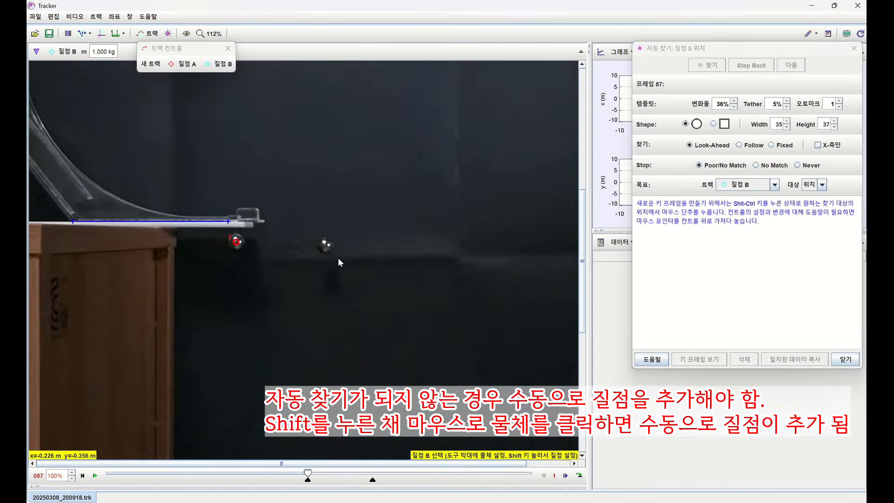
pyautogui.scroll(2, 331, 263)
pyautogui.scroll(3, 331, 264)
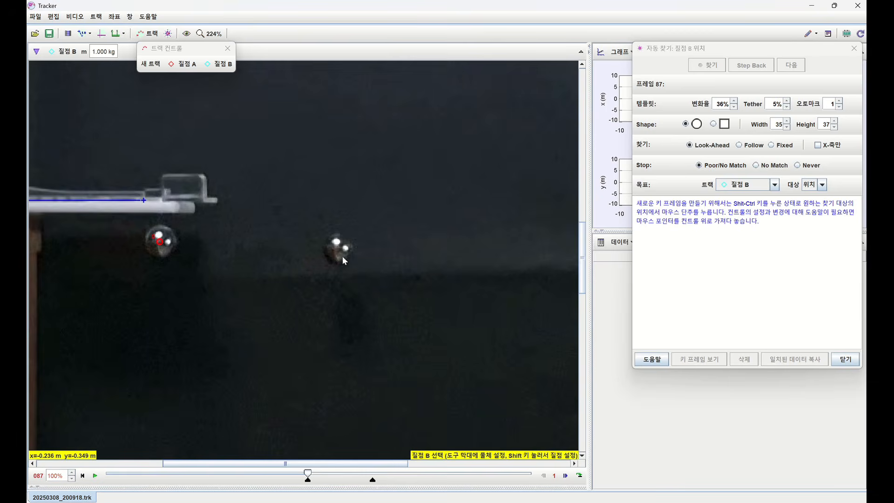
pyautogui.hotkey('ctrl', 'shift')
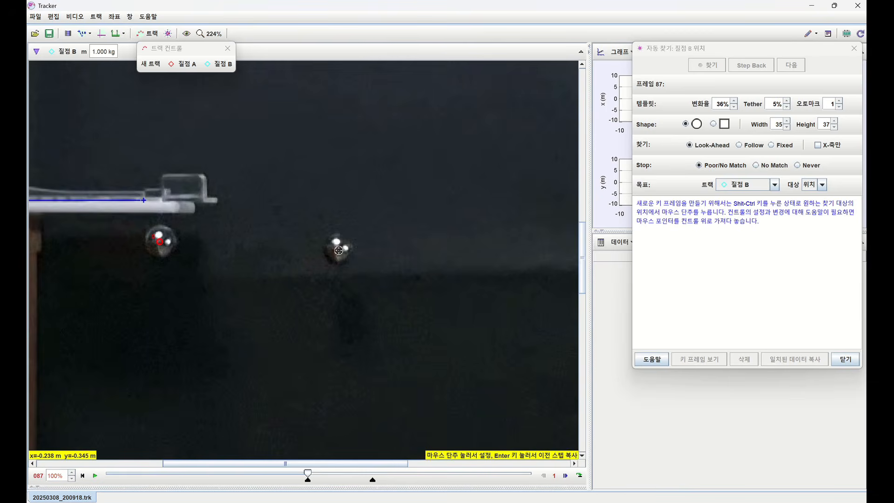
pyautogui.keyDown('ctrl'); pyautogui.keyDown('shift'); pyautogui.click(338, 251); pyautogui.keyUp('shift'); pyautogui.keyUp('ctrl')
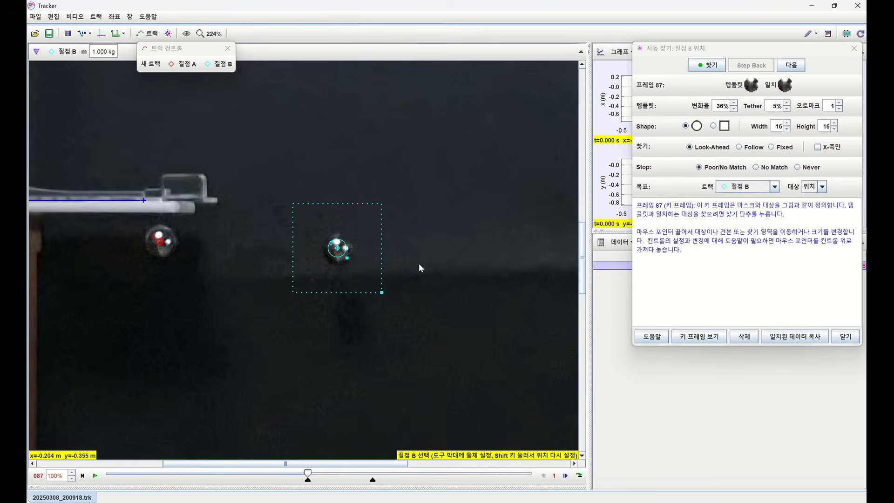
# Enlarge the launched ball's template to 34 by 34 around the whole ball and run its automatic search through the clip.
pyautogui.moveTo(347, 257)
pyautogui.mouseDown()
pyautogui.moveTo(359, 270)
pyautogui.moveTo(357, 255)
pyautogui.mouseUp()
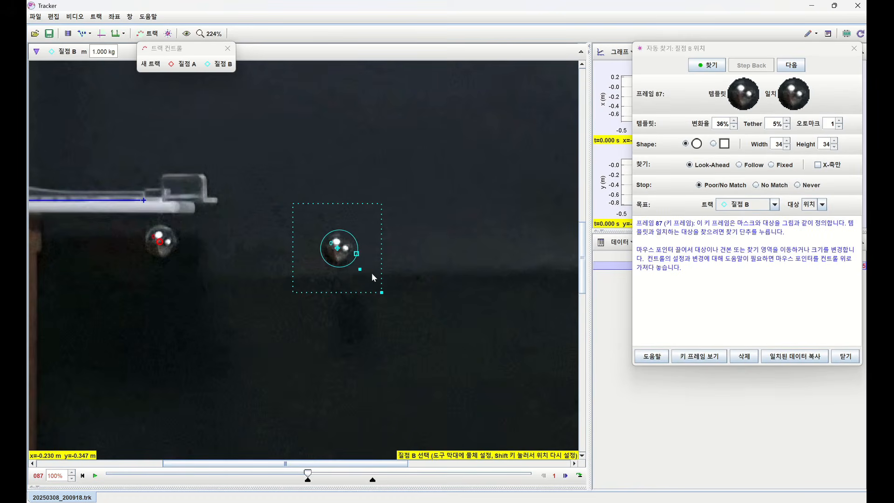
pyautogui.click(708, 66)
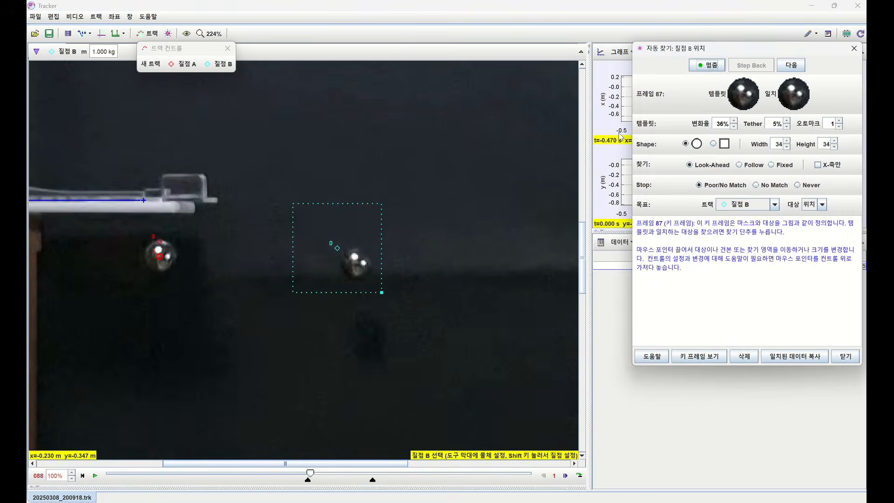
pyautogui.scroll(-6, 396, 254)
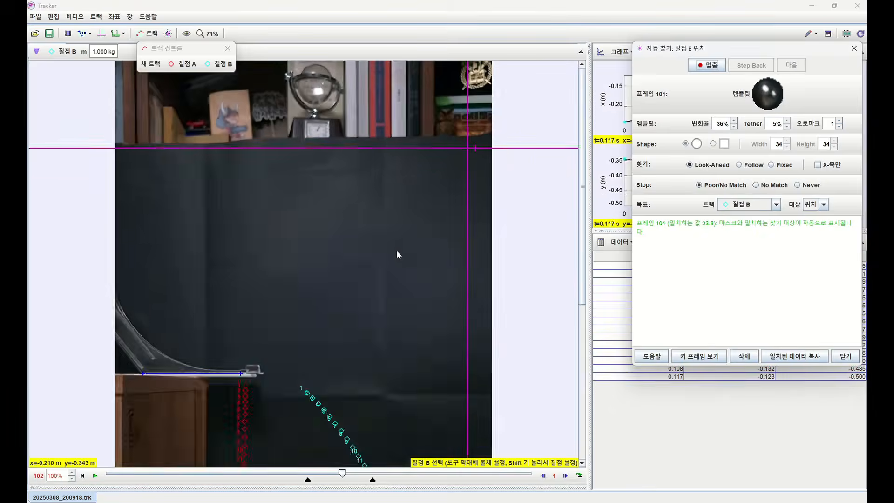
pyautogui.scroll(-4, 396, 254)
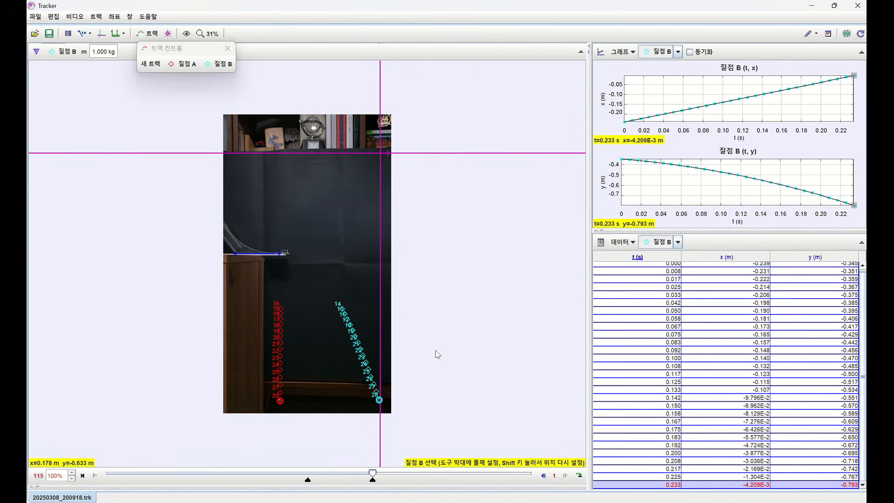
# Move the coordinate origin above the ramp's end so the vertical axis lines up with the falling ball's track.
pyautogui.click(381, 158)
pyautogui.moveTo(381, 156); pyautogui.dragTo(285, 172)
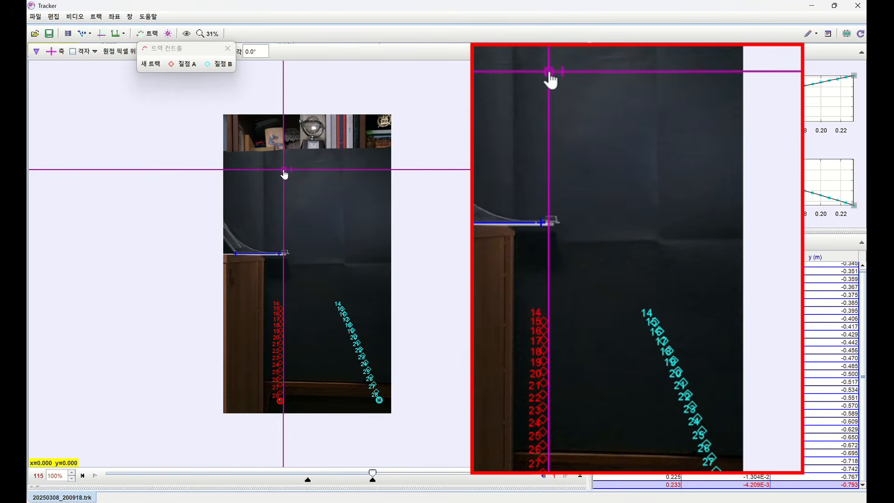
pyautogui.moveTo(284, 173); pyautogui.dragTo(281, 196)
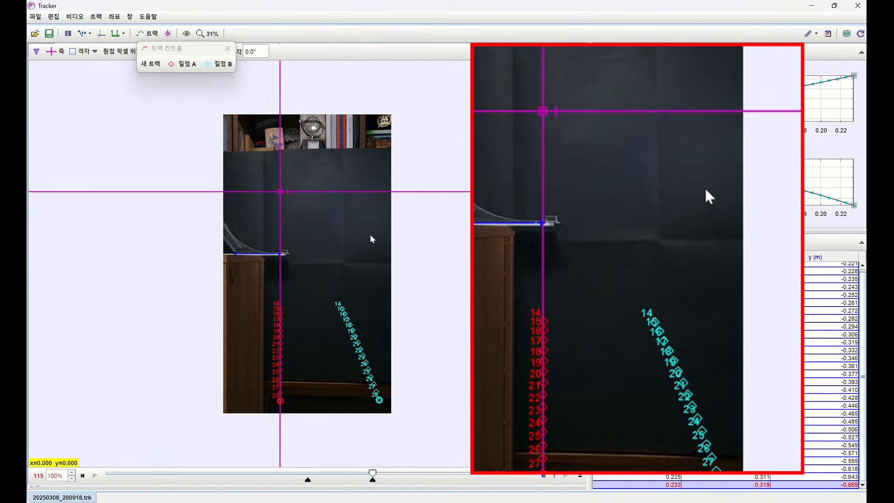
# Try tilting the coordinate axes freehand to about -1.0°.
pyautogui.moveTo(429, 193)
pyautogui.mouseDown()
pyautogui.moveTo(430, 204)
pyautogui.moveTo(429, 194)
pyautogui.mouseUp()
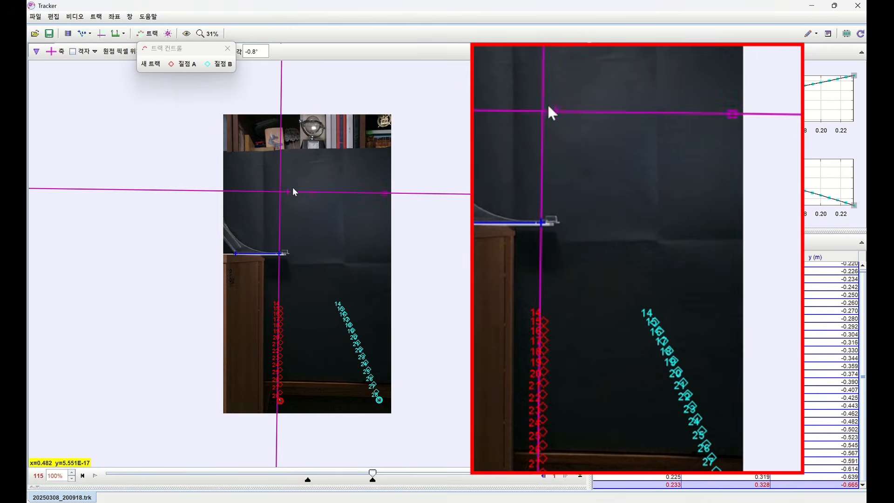
pyautogui.moveTo(357, 198); pyautogui.dragTo(340, 208)
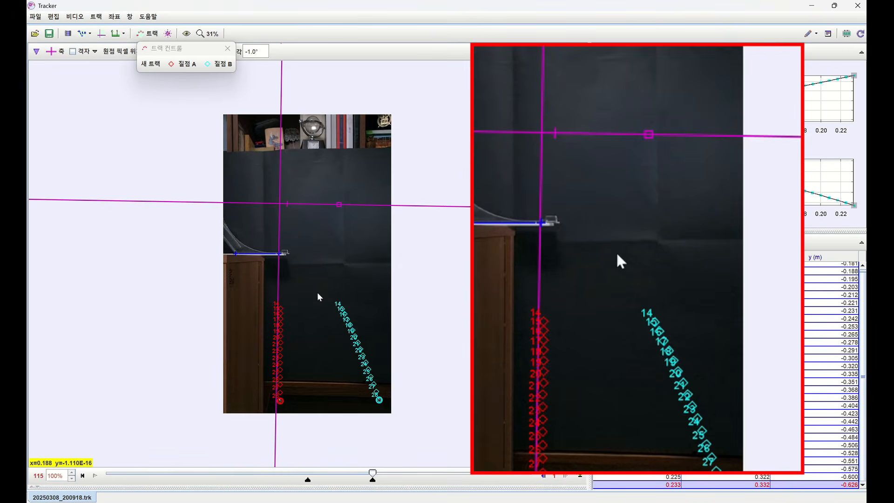
# Set the axes' tilt angle to 0.0° and move the floating track control clear of the axis settings.
pyautogui.click(268, 52)
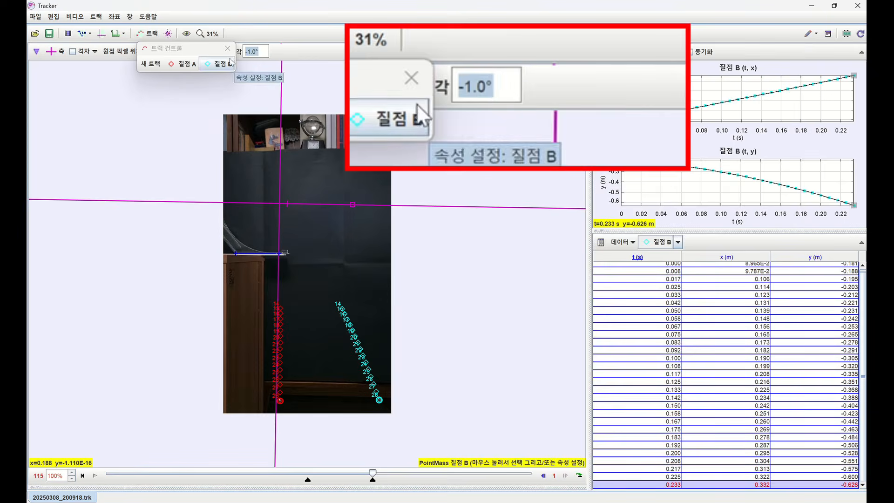
pyautogui.moveTo(208, 49); pyautogui.dragTo(119, 99)
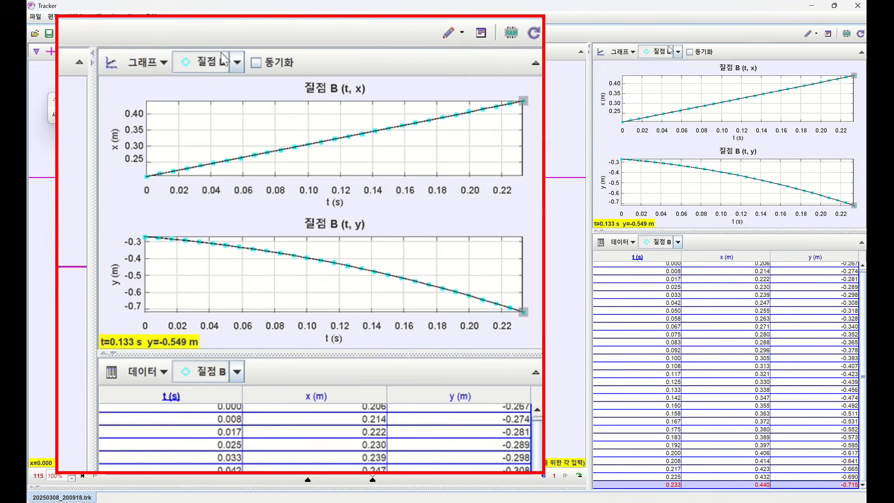
# Plot 질점 A in the graph view and change the lower graph's vertical variable to the velocity y-component (vy).
pyautogui.click(678, 52)
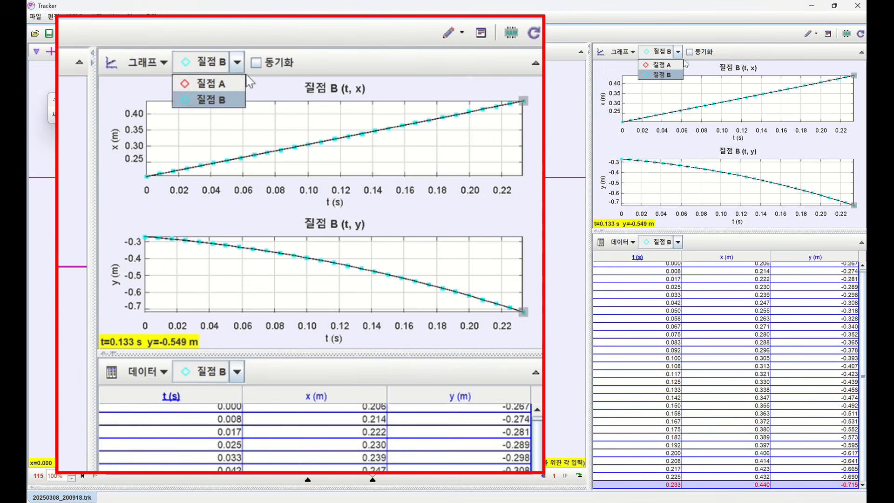
pyautogui.click(678, 64)
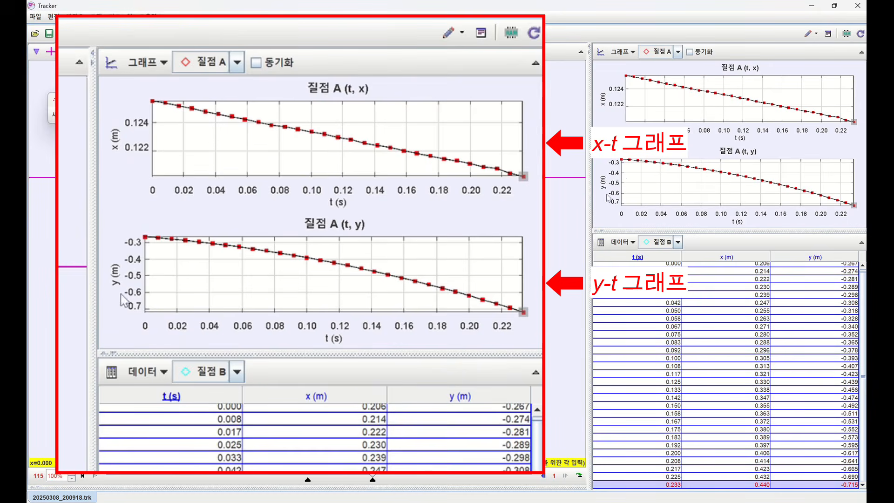
pyautogui.click(128, 244)
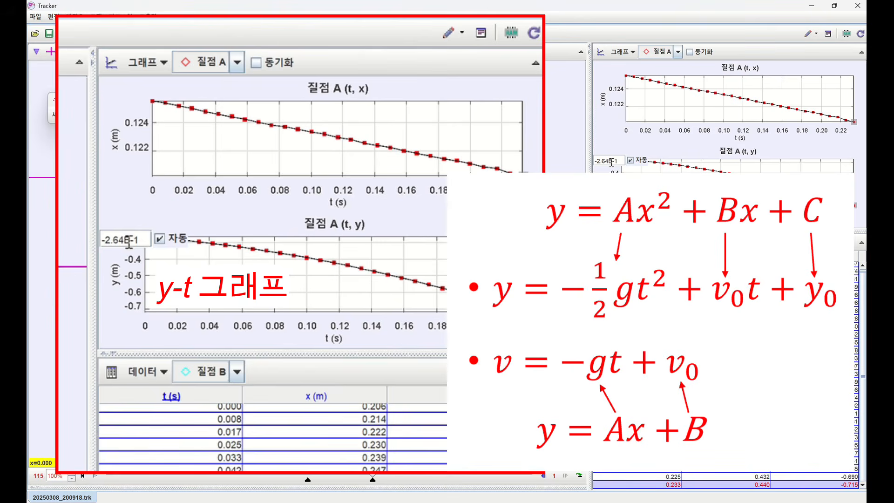
pyautogui.click(116, 283)
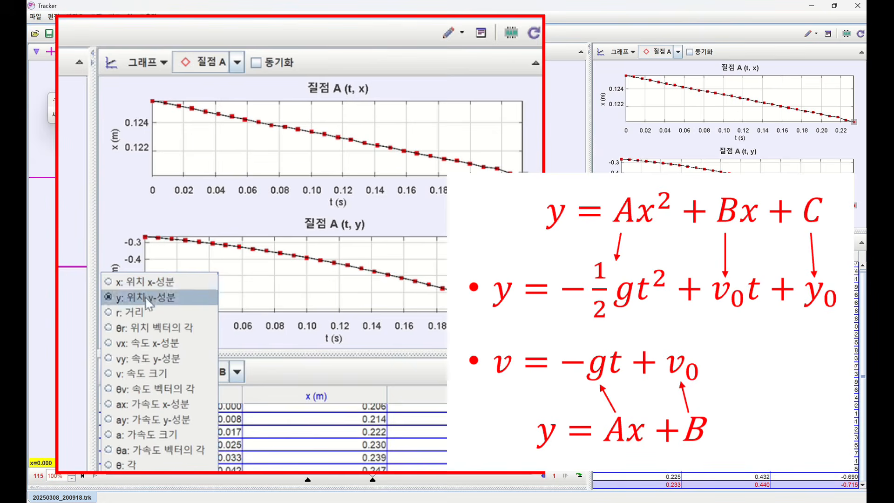
pyautogui.click(158, 359)
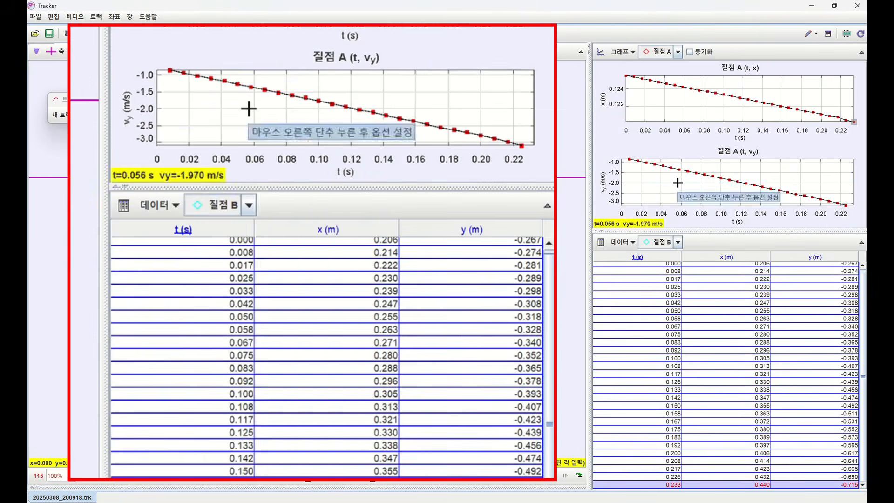
# Open the vy–t graph of 질점 A for analysis in the data tool and fit a linear (1차식) trend line.
pyautogui.rightClick(680, 186)
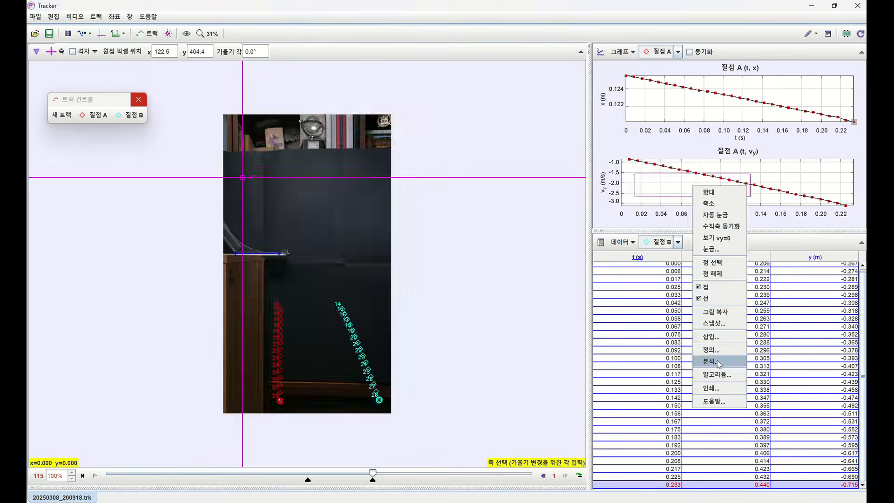
pyautogui.click(697, 359)
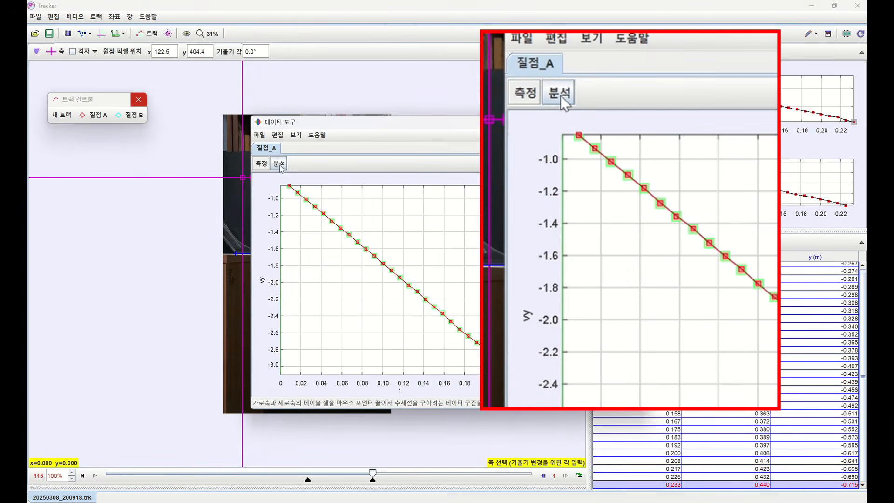
pyautogui.click(279, 164)
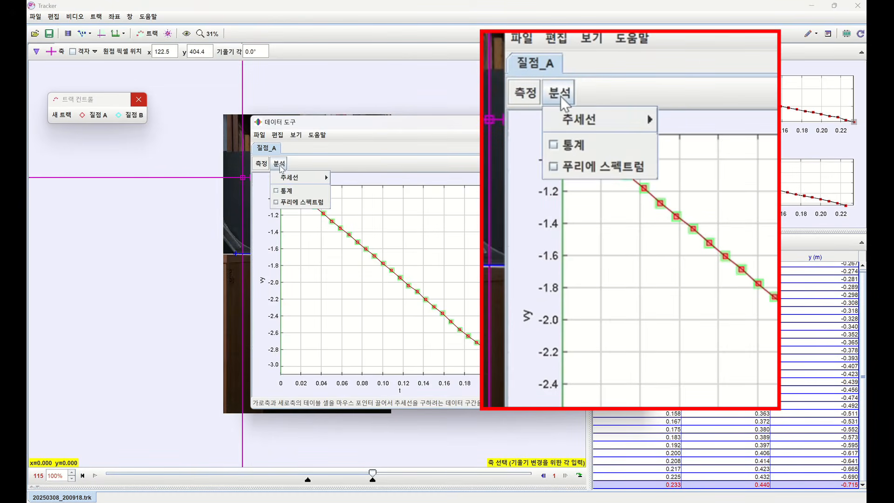
pyautogui.moveTo(284, 179)
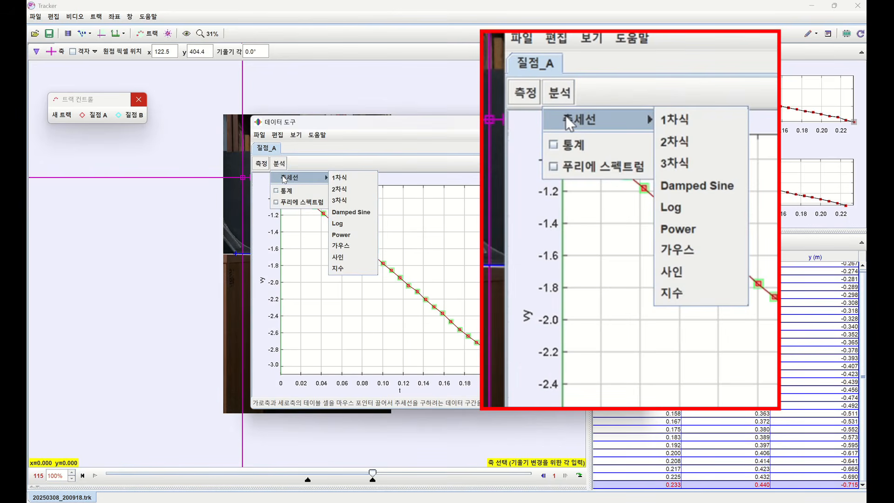
pyautogui.click(338, 177)
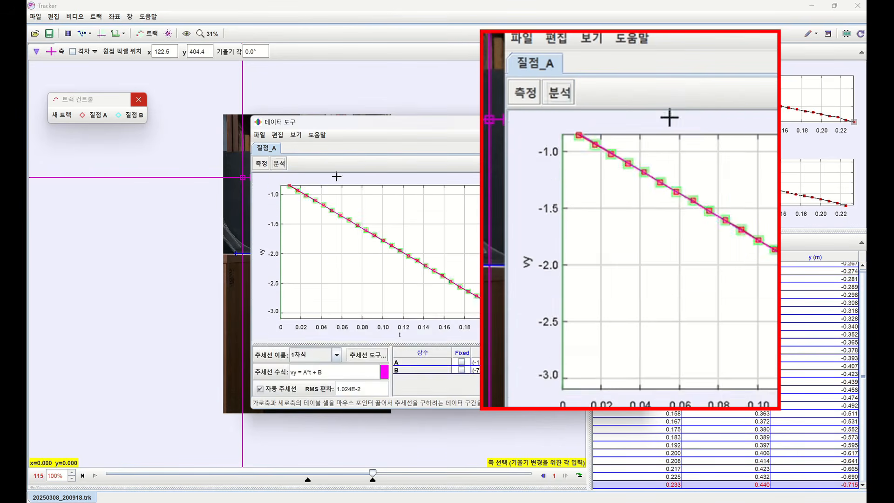